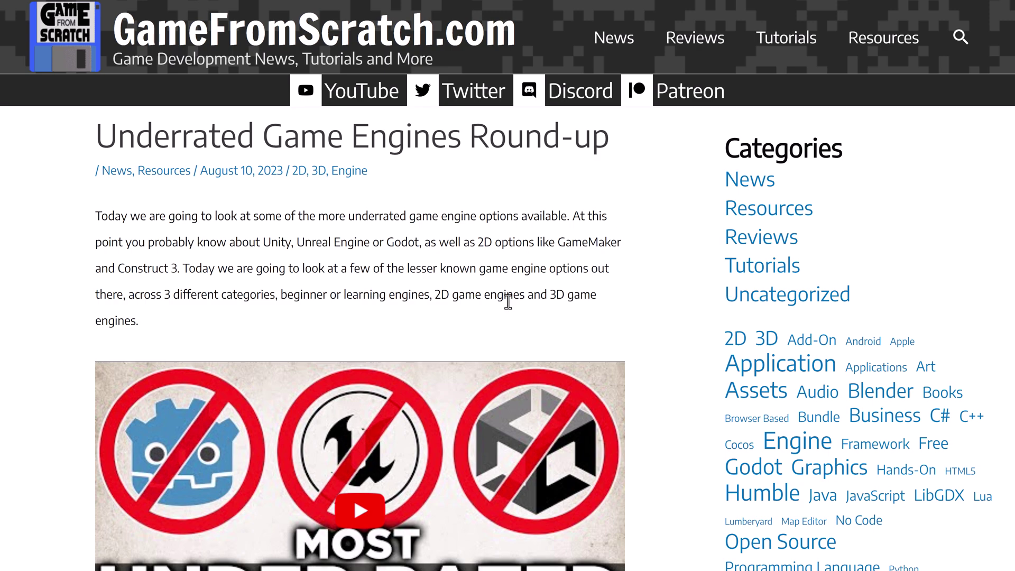
- Read the developer's X post announcing native Xbox Series support in Wicked Engine
{"action": "scroll", "coordinate": [508, 301], "scroll_direction": "down", "scroll_amount": 10}
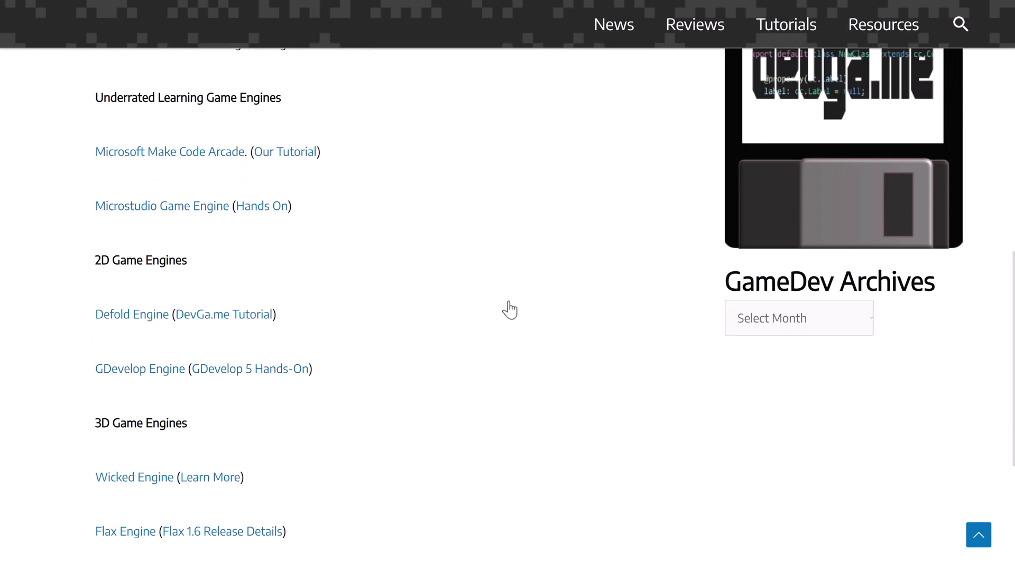
{"action": "scroll", "coordinate": [388, 334], "scroll_direction": "down", "scroll_amount": 1}
{"action": "left_click_drag", "start_coordinate": [244, 351], "coordinate": [94, 351]}
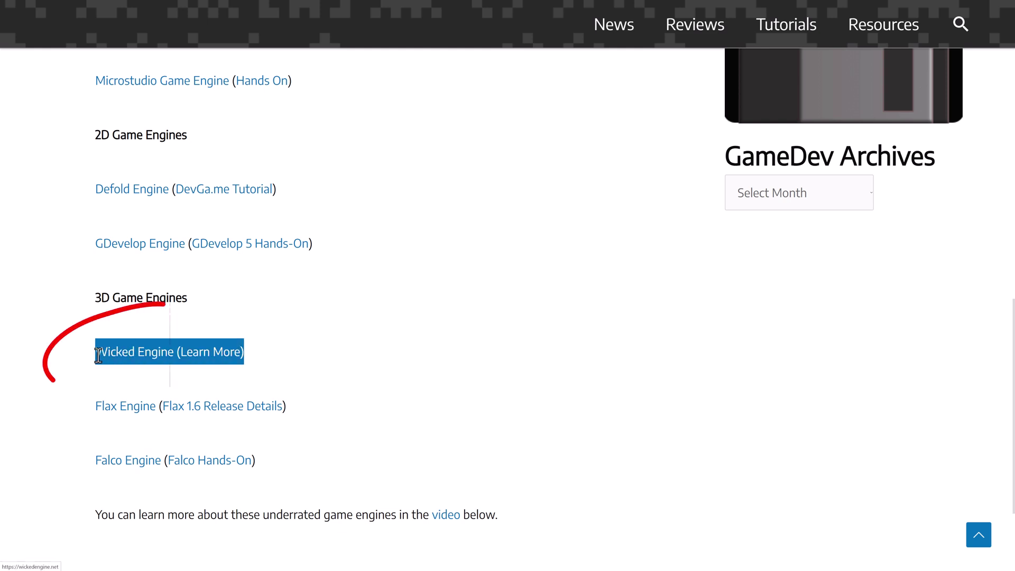
{"action": "left_click", "coordinate": [349, 348]}
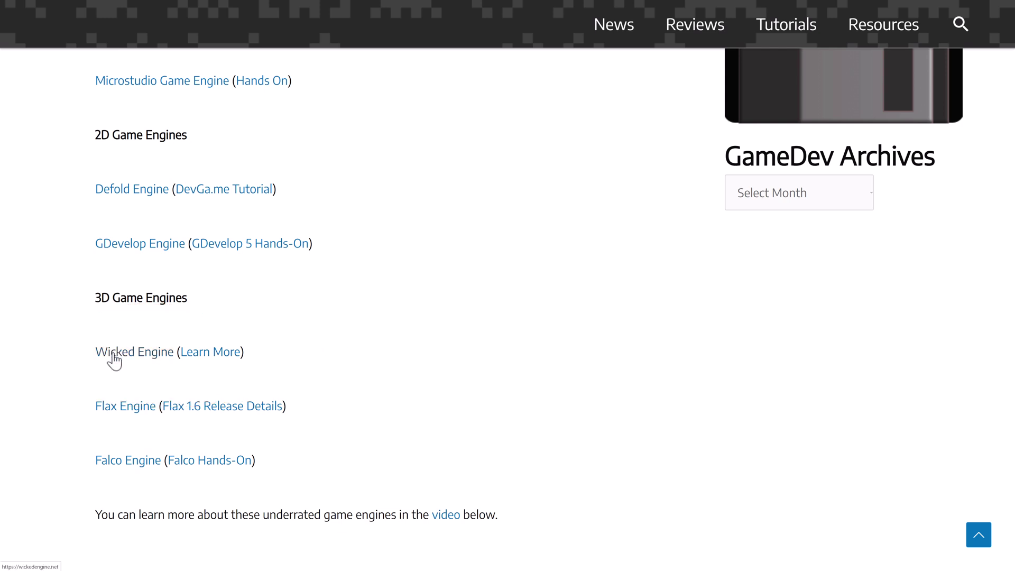
{"action": "scroll", "coordinate": [550, 375], "scroll_direction": "up", "scroll_amount": 10}
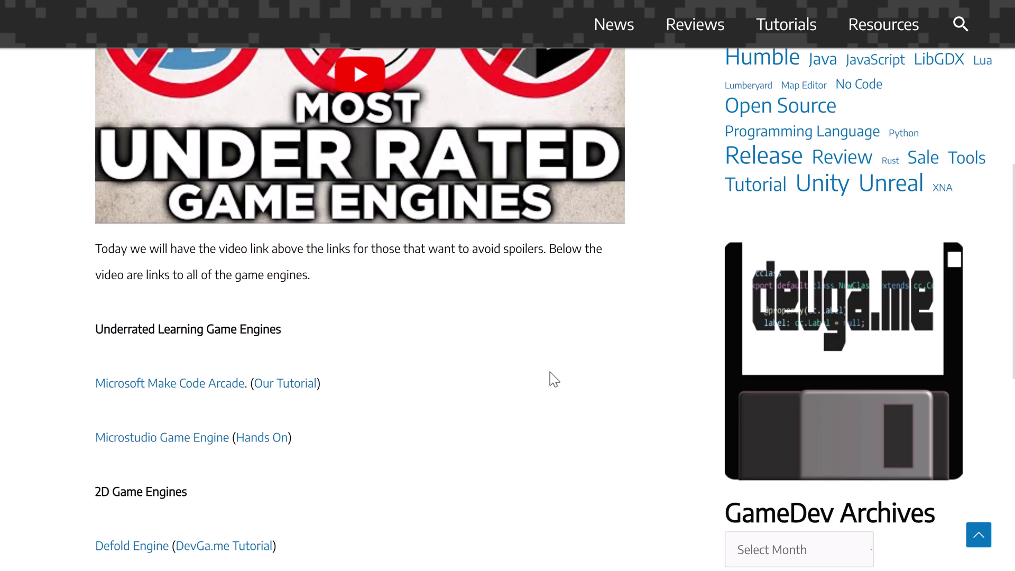
{"action": "scroll", "coordinate": [550, 379], "scroll_direction": "up", "scroll_amount": 4}
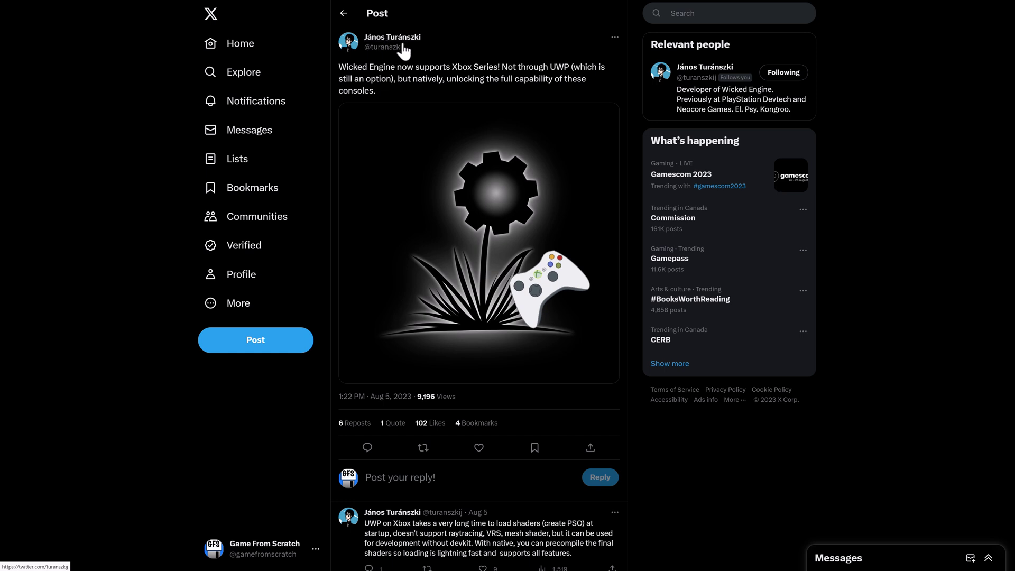
{"action": "mouse_move", "coordinate": [398, 46]}
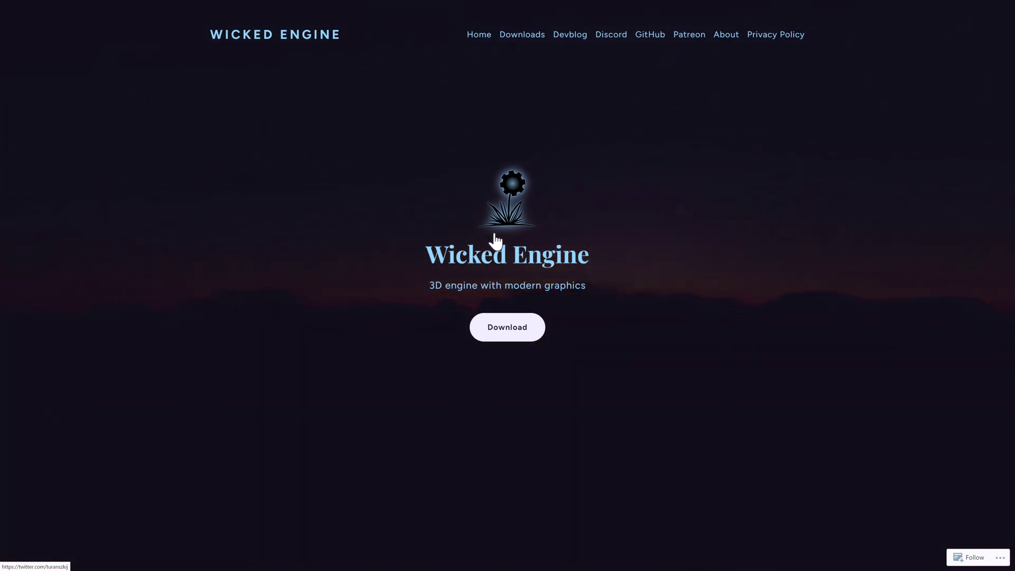
- Look over the homepage feature cards and Pricing, then go to the GitHub README tab
{"action": "scroll", "coordinate": [496, 242], "scroll_direction": "down", "scroll_amount": 4}
{"action": "scroll", "coordinate": [498, 238], "scroll_direction": "down", "scroll_amount": 7}
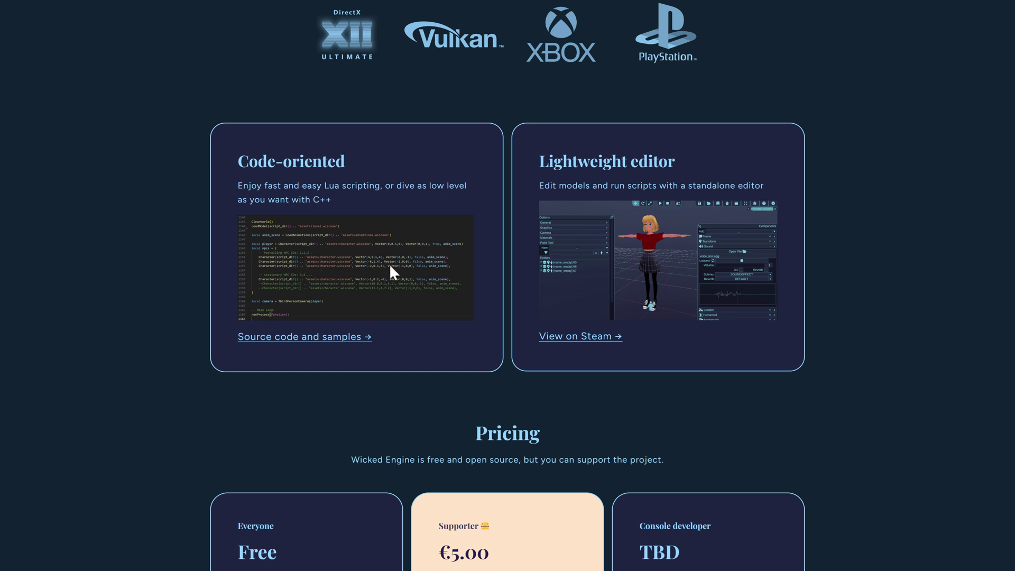
{"action": "scroll", "coordinate": [438, 296], "scroll_direction": "down", "scroll_amount": 5}
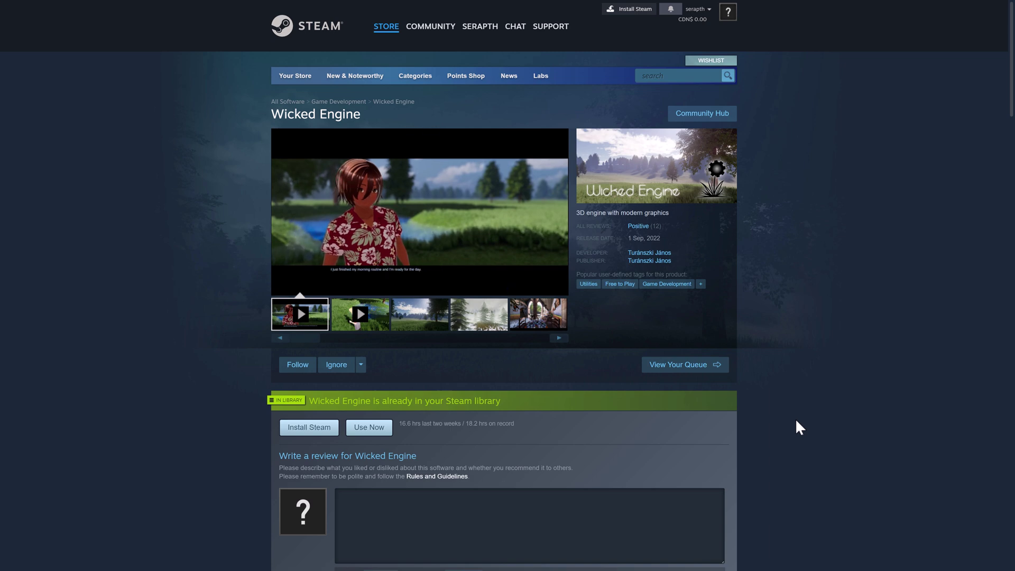
{"action": "key", "text": "ctrl+Tab"}
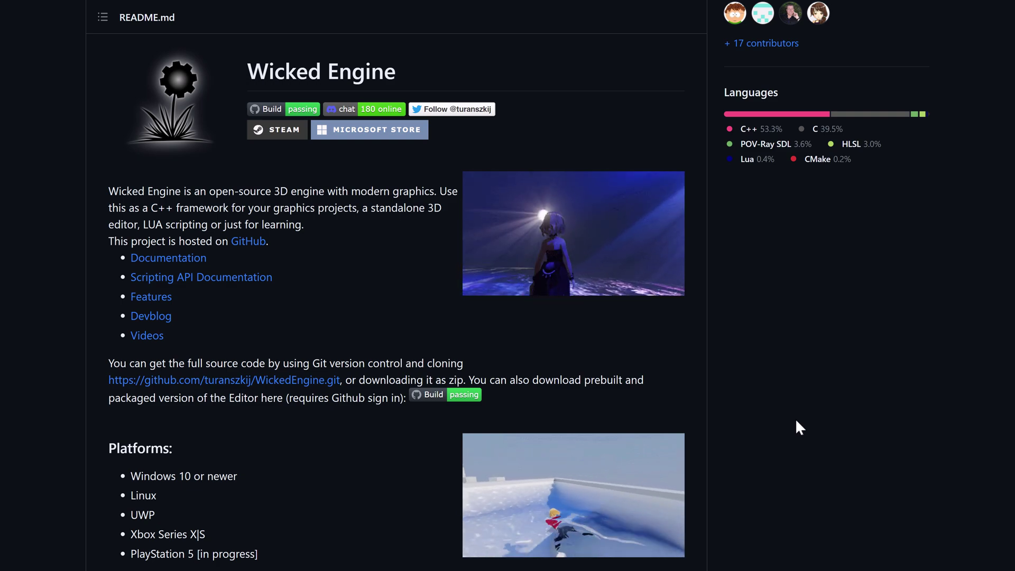
- Read the README's Platforms, How to build, and C++ and Lua example sections
{"action": "scroll", "coordinate": [784, 345], "scroll_direction": "up", "scroll_amount": 10}
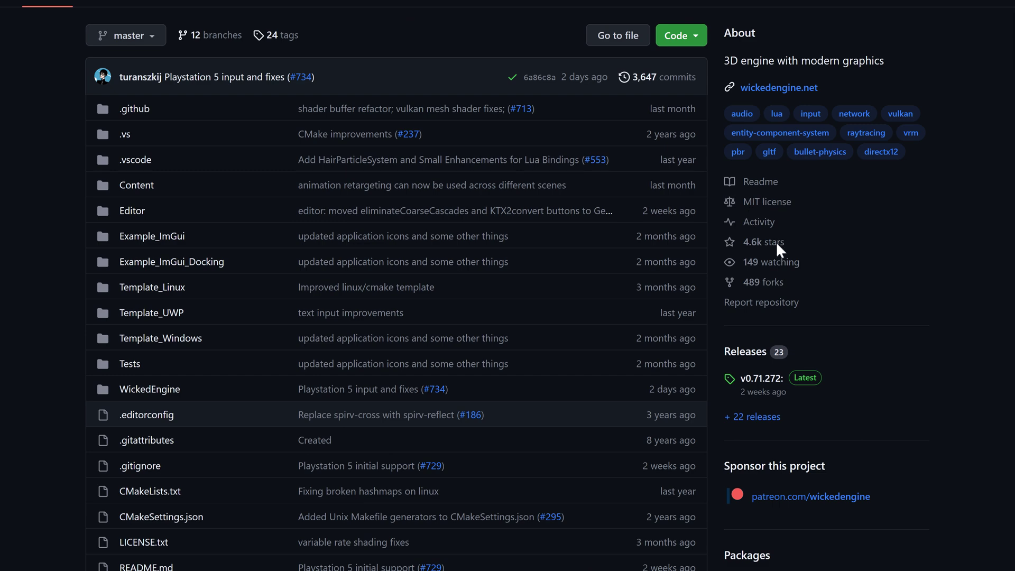
{"action": "scroll", "coordinate": [883, 386], "scroll_direction": "down", "scroll_amount": 5}
{"action": "scroll", "coordinate": [883, 385], "scroll_direction": "down", "scroll_amount": 8}
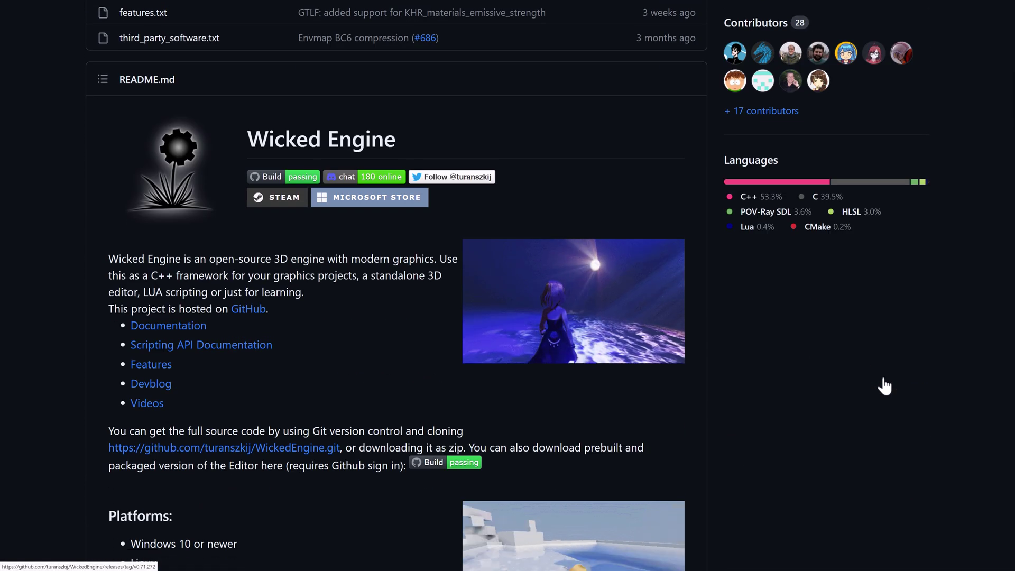
{"action": "scroll", "coordinate": [846, 376], "scroll_direction": "down", "scroll_amount": 2}
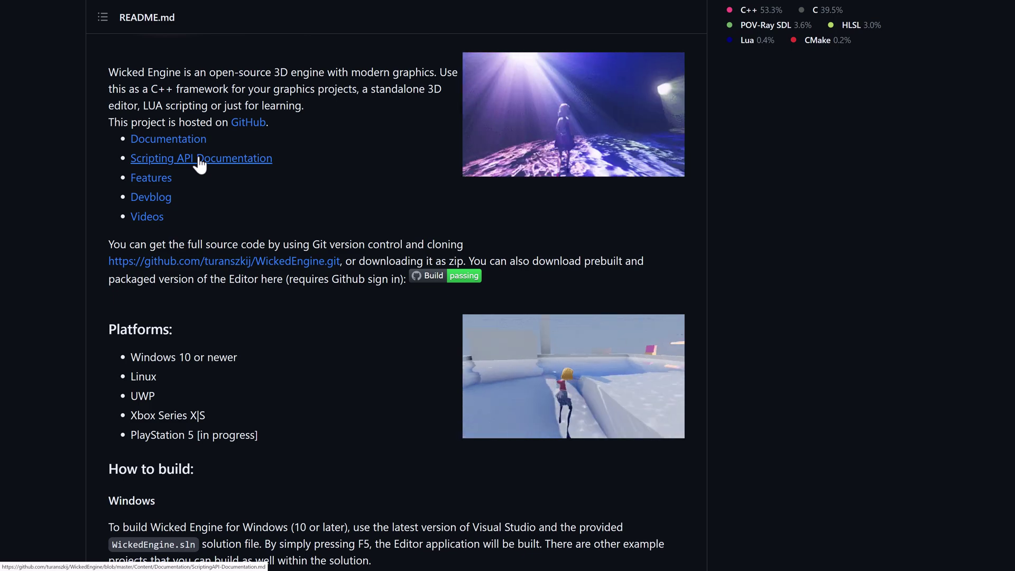
{"action": "scroll", "coordinate": [321, 294], "scroll_direction": "down", "scroll_amount": 17}
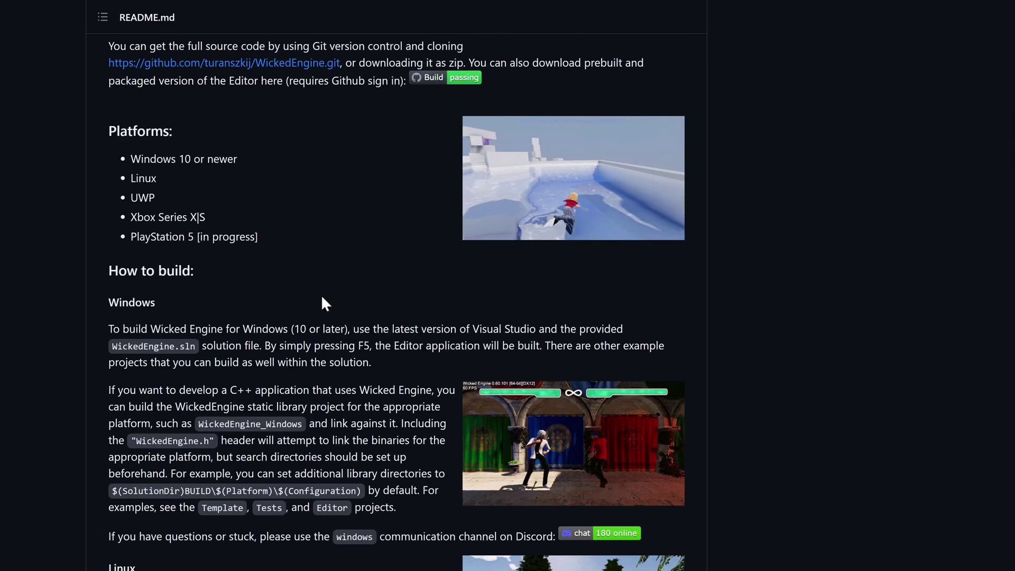
{"action": "scroll", "coordinate": [322, 298], "scroll_direction": "down", "scroll_amount": 20}
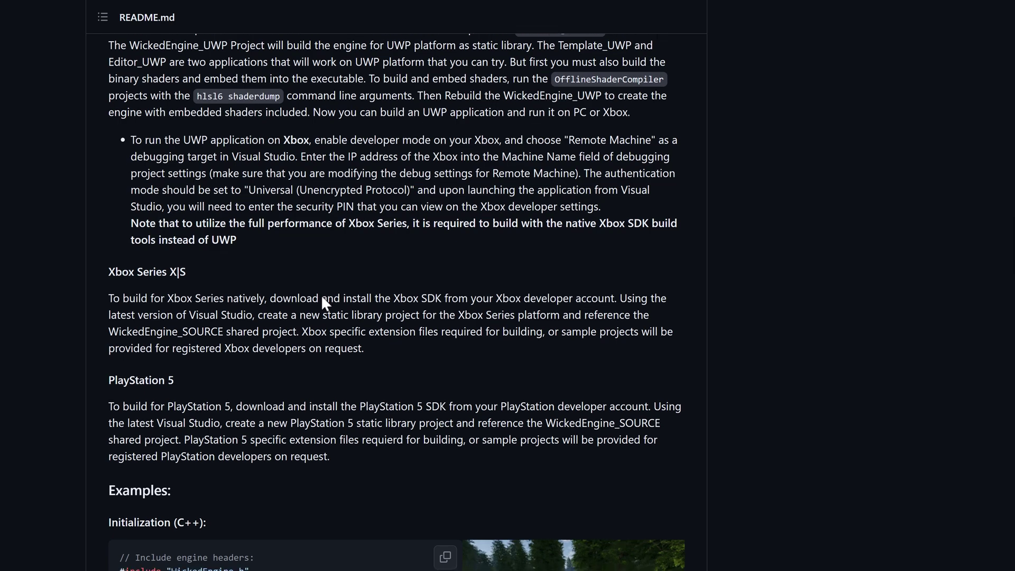
{"action": "scroll", "coordinate": [321, 294], "scroll_direction": "down", "scroll_amount": 5}
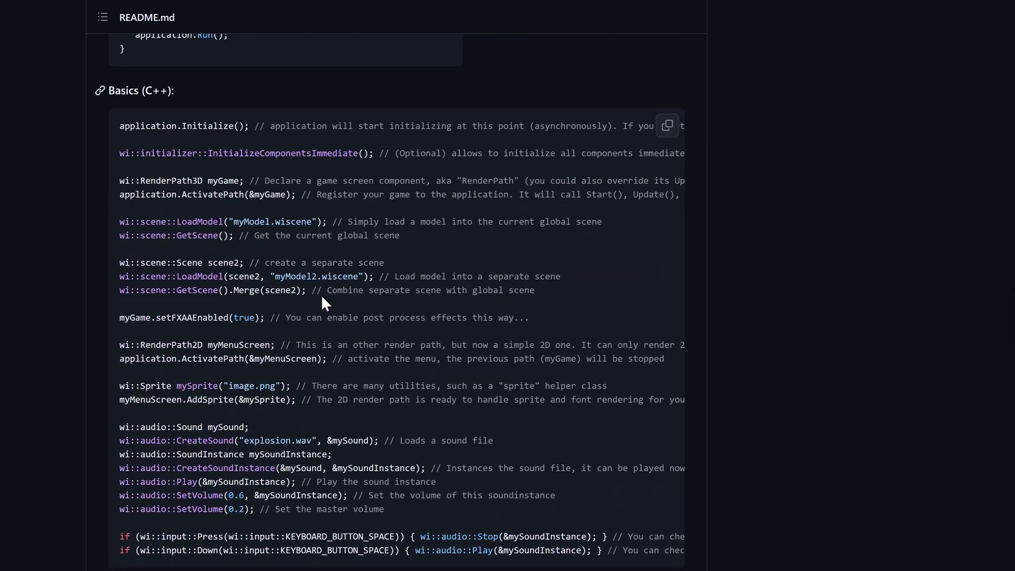
{"action": "scroll", "coordinate": [189, 116], "scroll_direction": "up", "scroll_amount": 1}
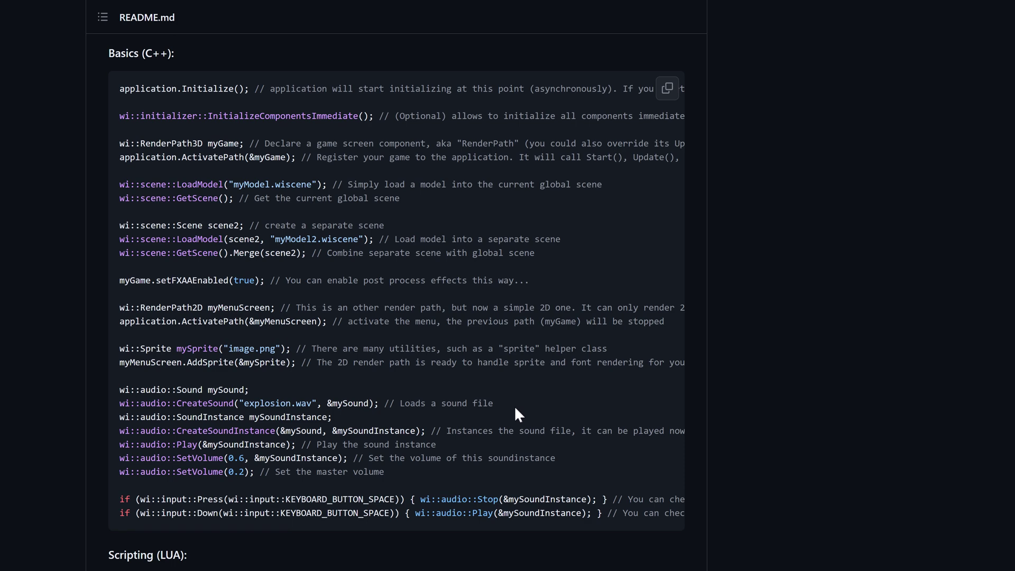
{"action": "scroll", "coordinate": [424, 392], "scroll_direction": "down", "scroll_amount": 10}
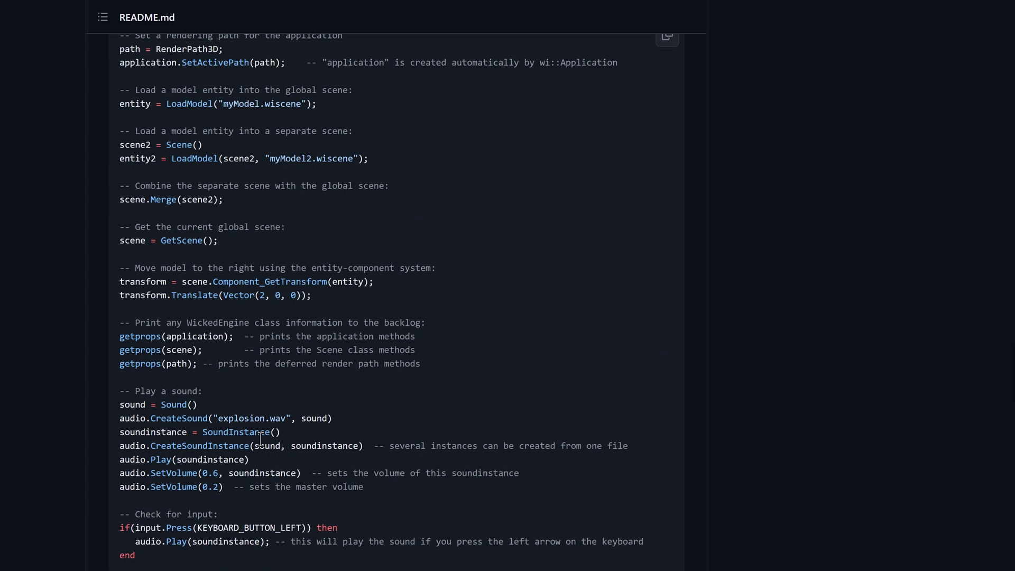
{"action": "scroll", "coordinate": [396, 375], "scroll_direction": "down", "scroll_amount": 1}
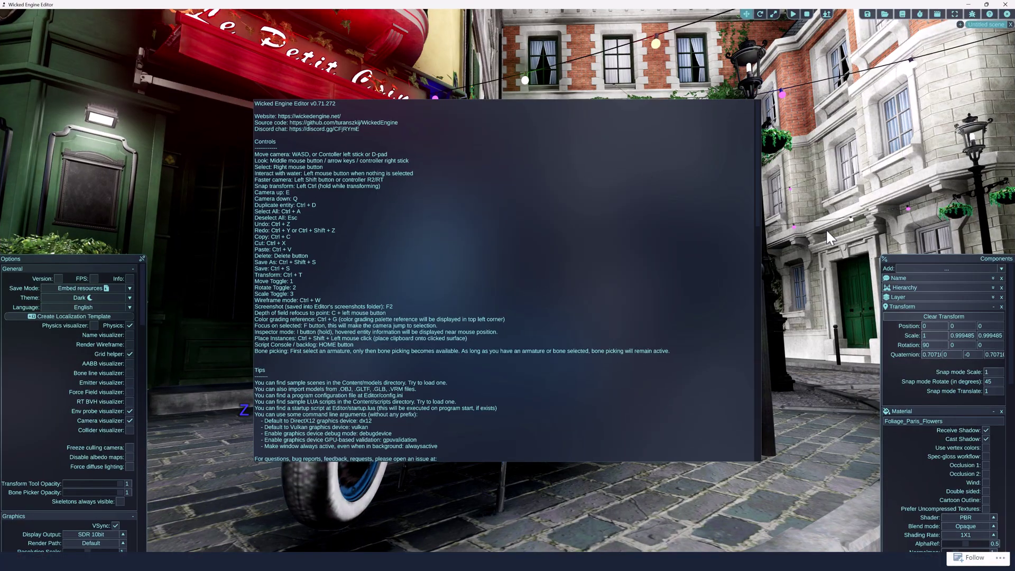
- Close the help and credits window and enlarge the Options and Components panels
{"action": "scroll", "coordinate": [644, 259], "scroll_direction": "down", "scroll_amount": 10}
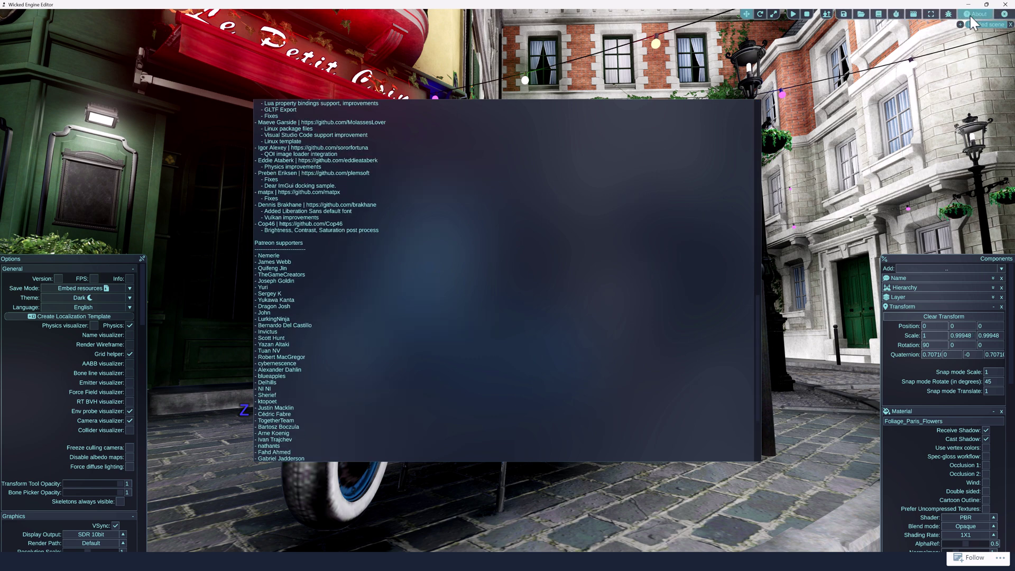
{"action": "left_click", "coordinate": [969, 15]}
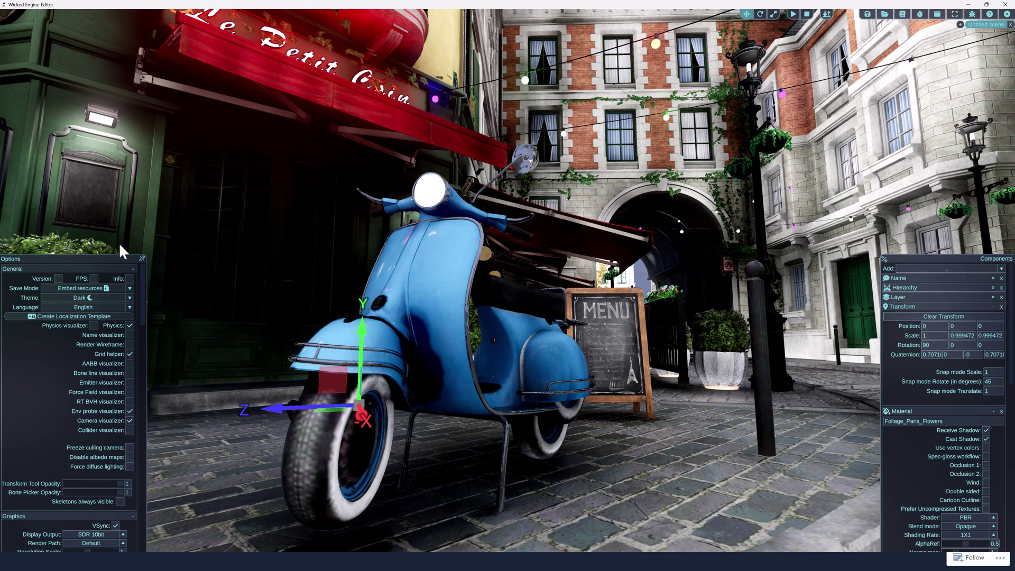
{"action": "left_click_drag", "start_coordinate": [140, 259], "coordinate": [182, 222]}
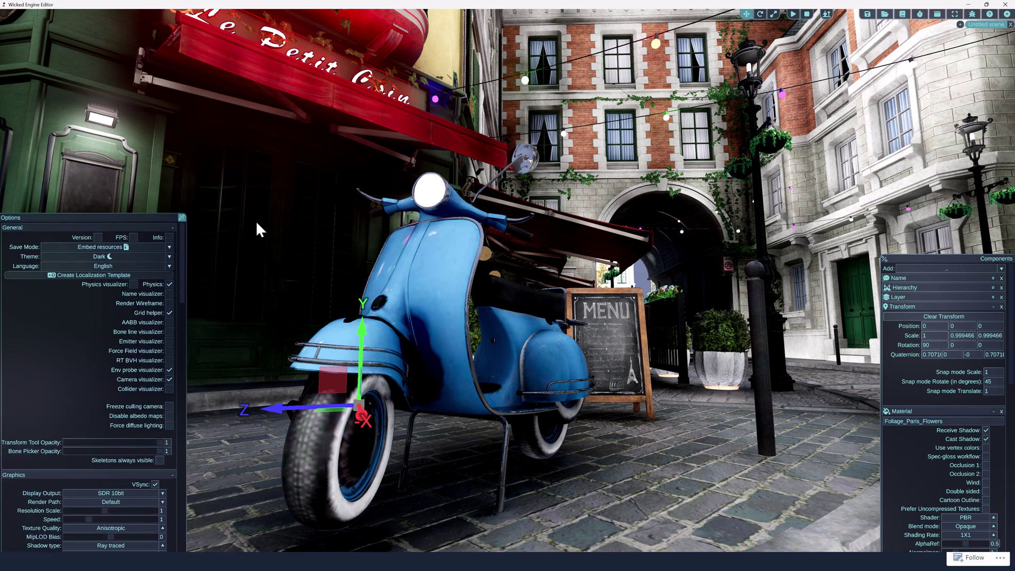
{"action": "left_click_drag", "start_coordinate": [883, 258], "coordinate": [861, 200]}
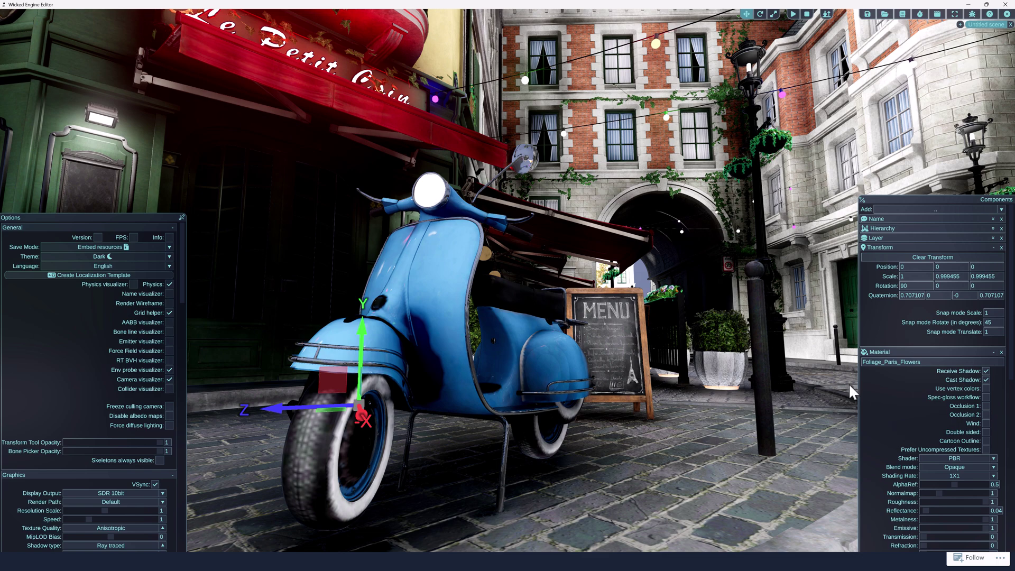
- Turn the camera toward the café corner and fly in until the menu board fills the view
{"action": "right_click_drag", "start_coordinate": [602, 393], "coordinate": [537, 421]}
{"action": "key", "text": "w"}
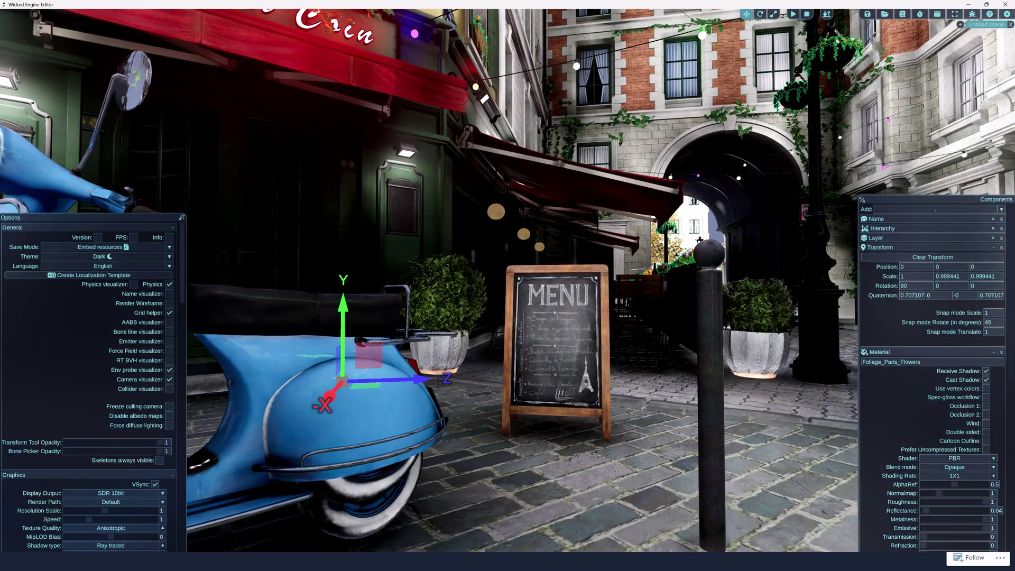
{"action": "key", "text": "w"}
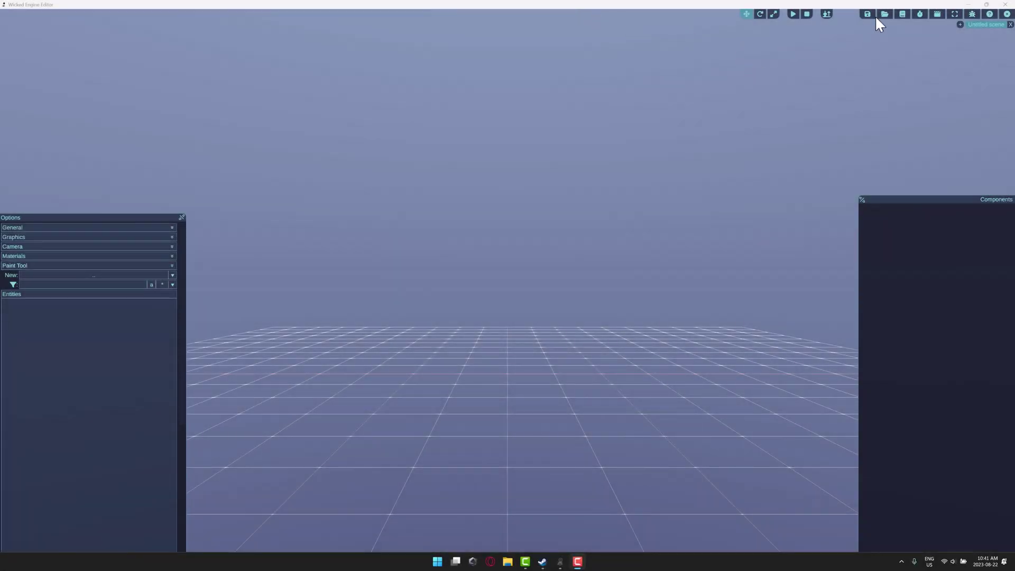
- Load sponza.wiscene from the Wicked Engine Content > models > Sponza folder
{"action": "left_click", "coordinate": [885, 14]}
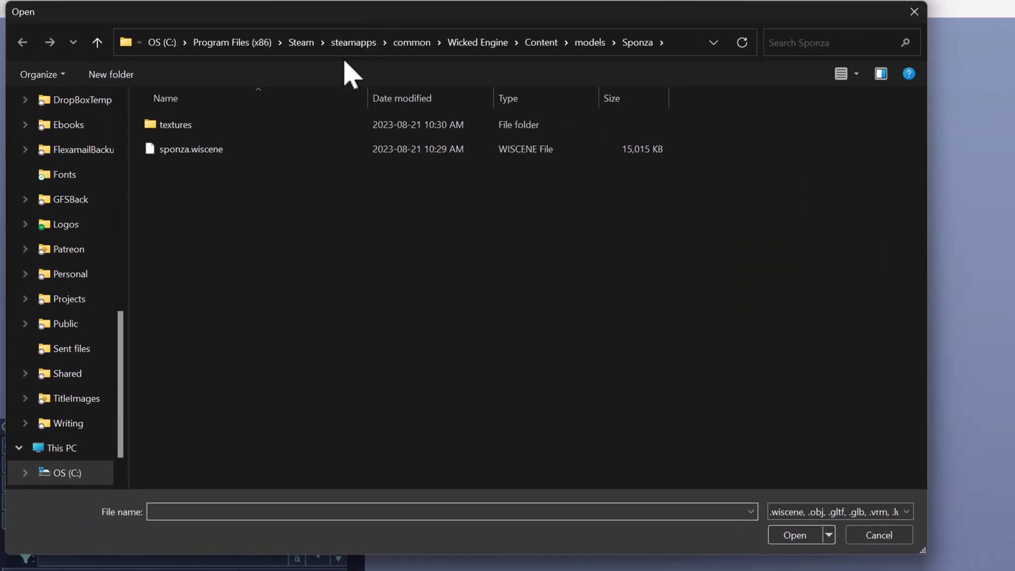
{"action": "left_click", "coordinate": [313, 38]}
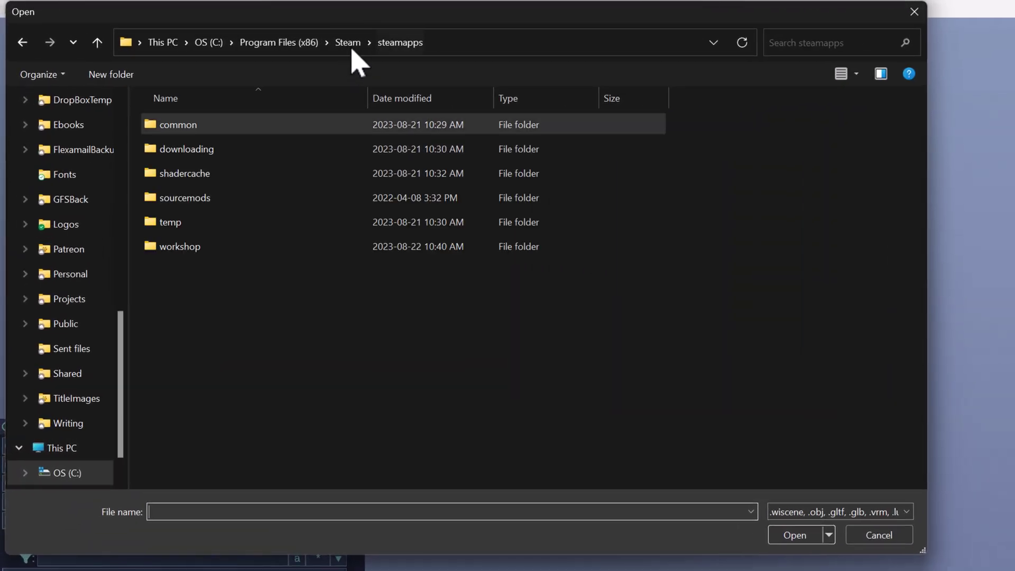
{"action": "double_click", "coordinate": [182, 127]}
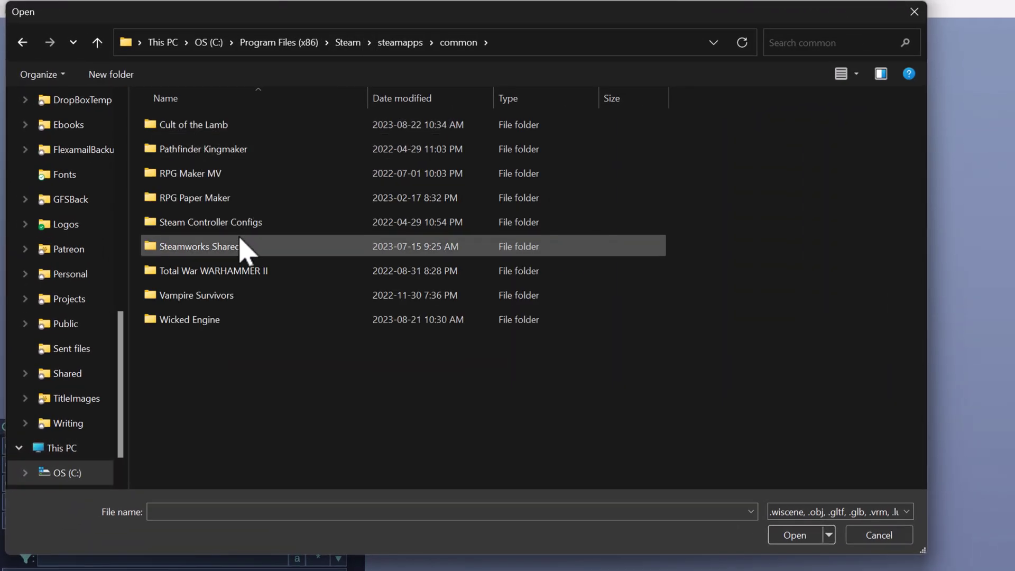
{"action": "double_click", "coordinate": [212, 320]}
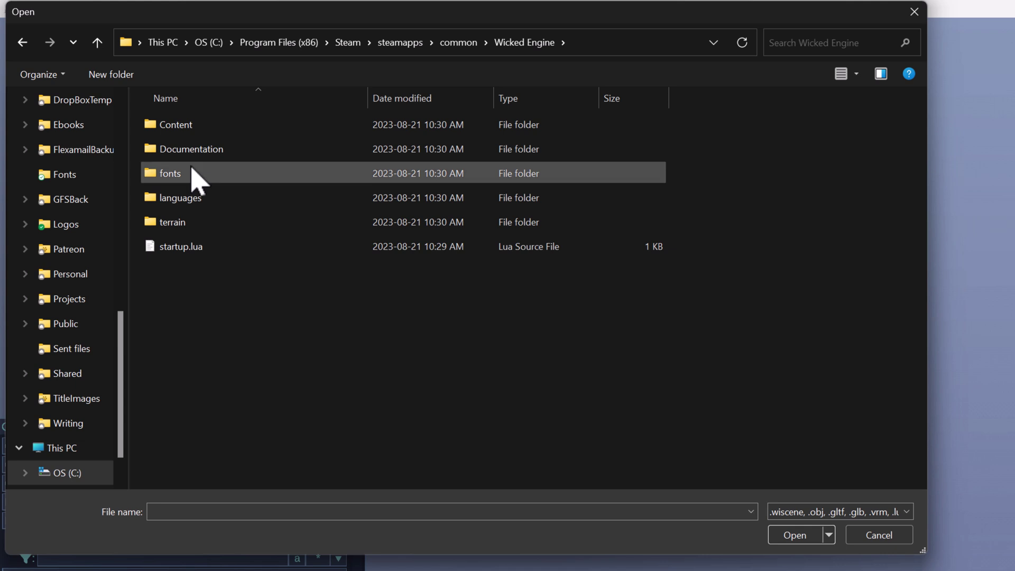
{"action": "double_click", "coordinate": [175, 137]}
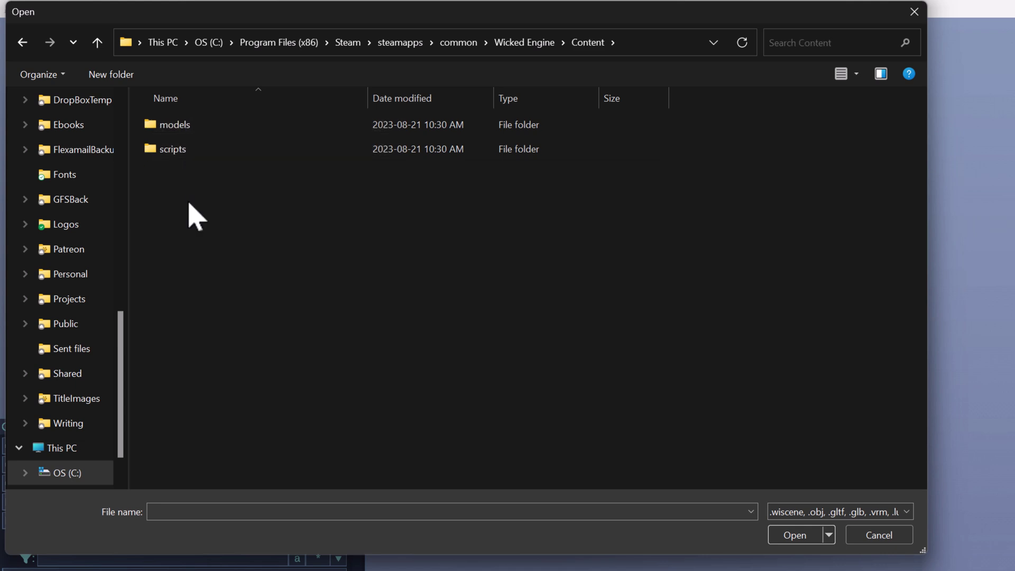
{"action": "double_click", "coordinate": [158, 128]}
{"action": "double_click", "coordinate": [170, 141]}
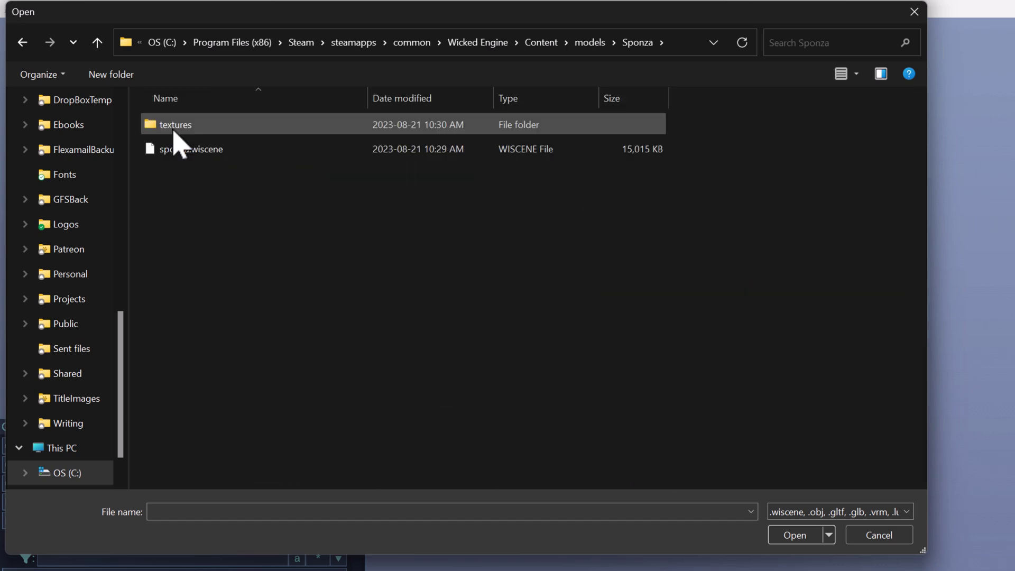
{"action": "left_click", "coordinate": [185, 146]}
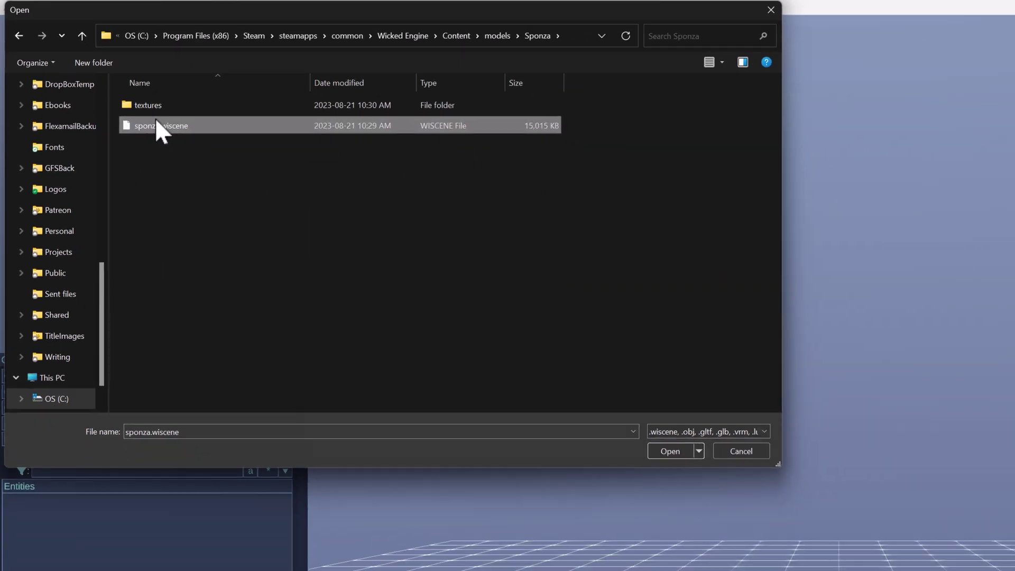
{"action": "double_click", "coordinate": [156, 123]}
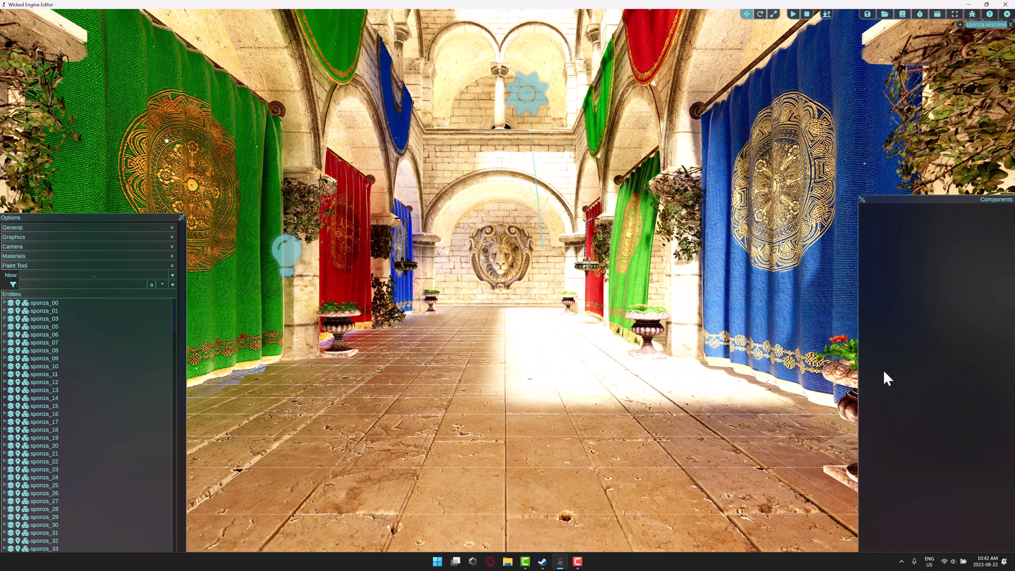
- Fly down the hall, select the green curtain on the right, and move close to it
{"action": "key", "text": "w"}
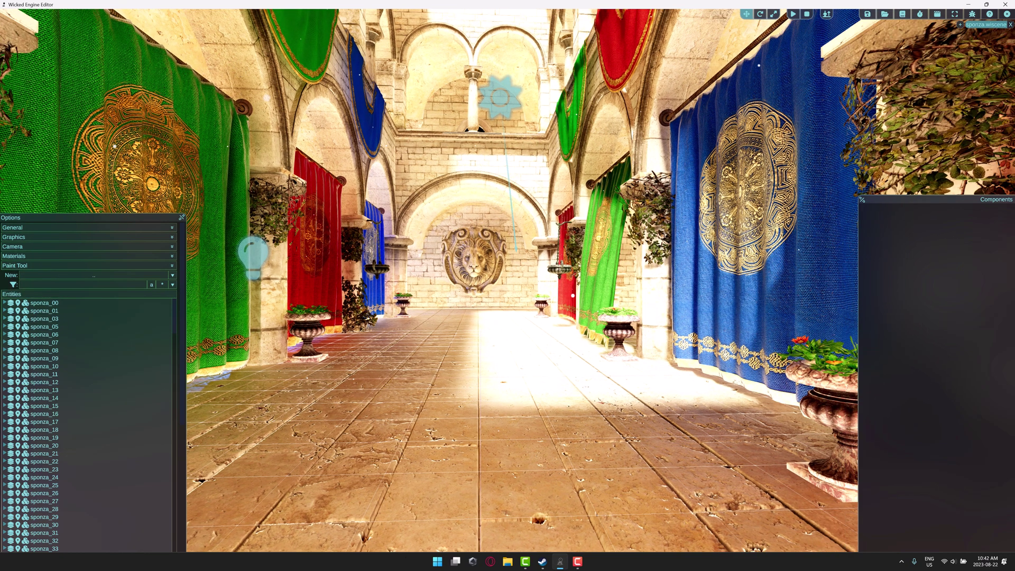
{"action": "left_click", "coordinate": [599, 268]}
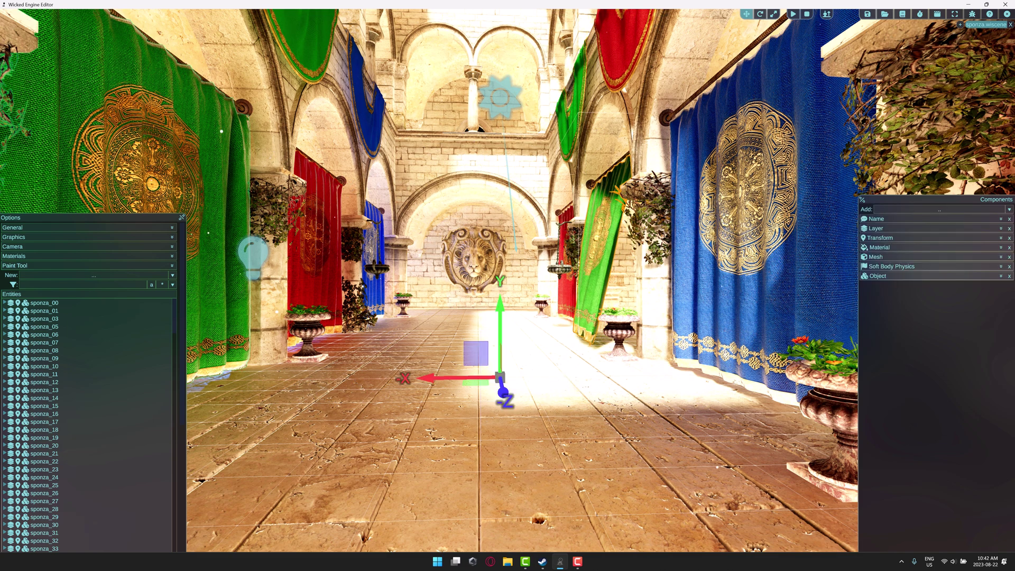
{"action": "key", "text": "w"}
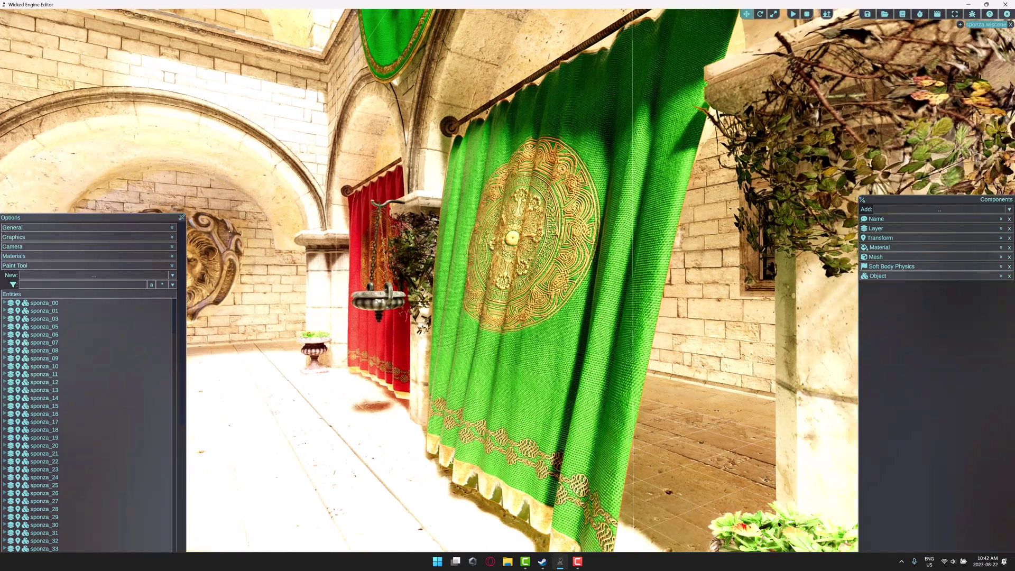
{"action": "key", "text": "w"}
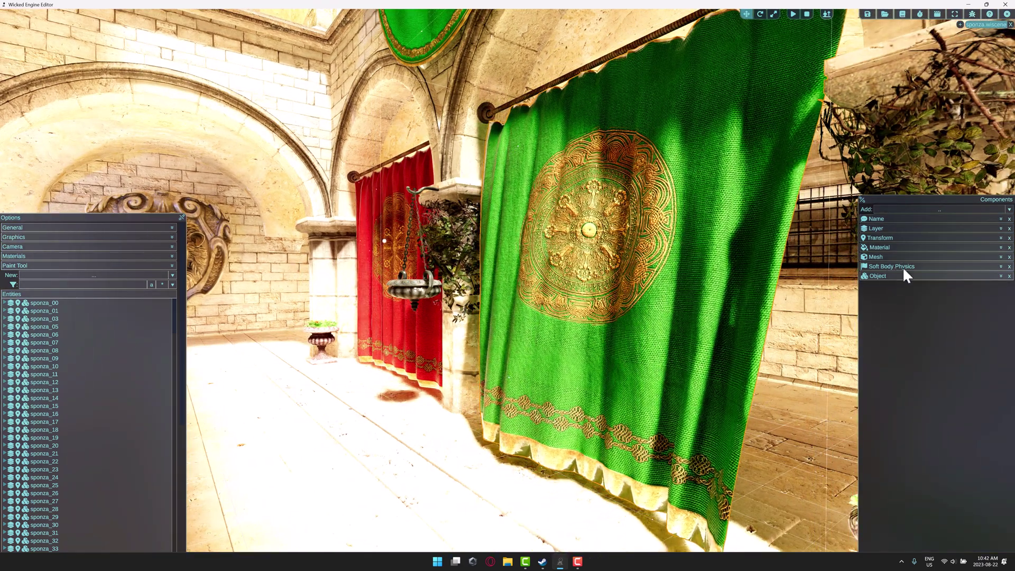
- Expand the curtain's Soft Body Physics settings and browse the Add component list without adding anything
{"action": "left_click", "coordinate": [1001, 266]}
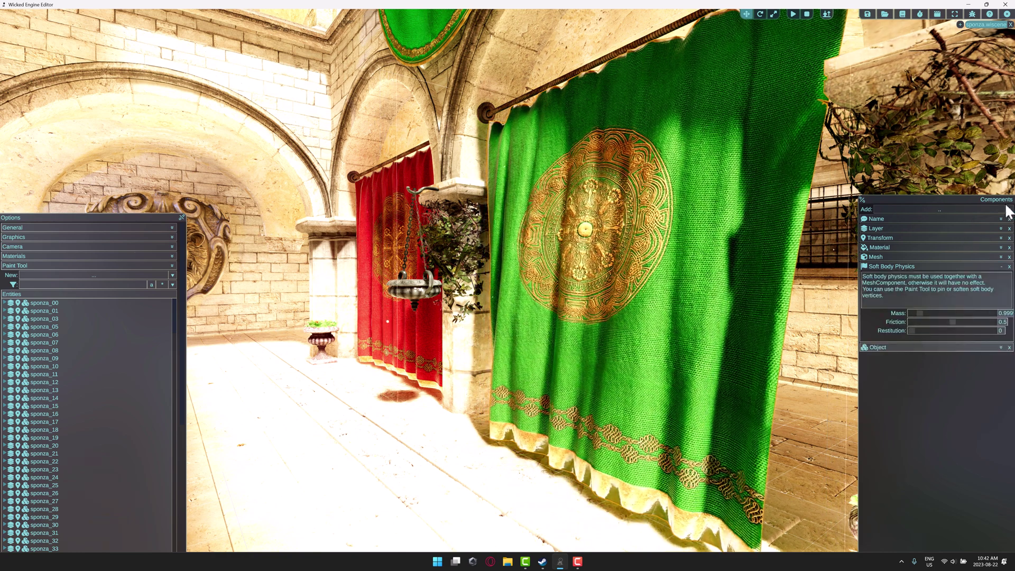
{"action": "left_click", "coordinate": [1004, 209]}
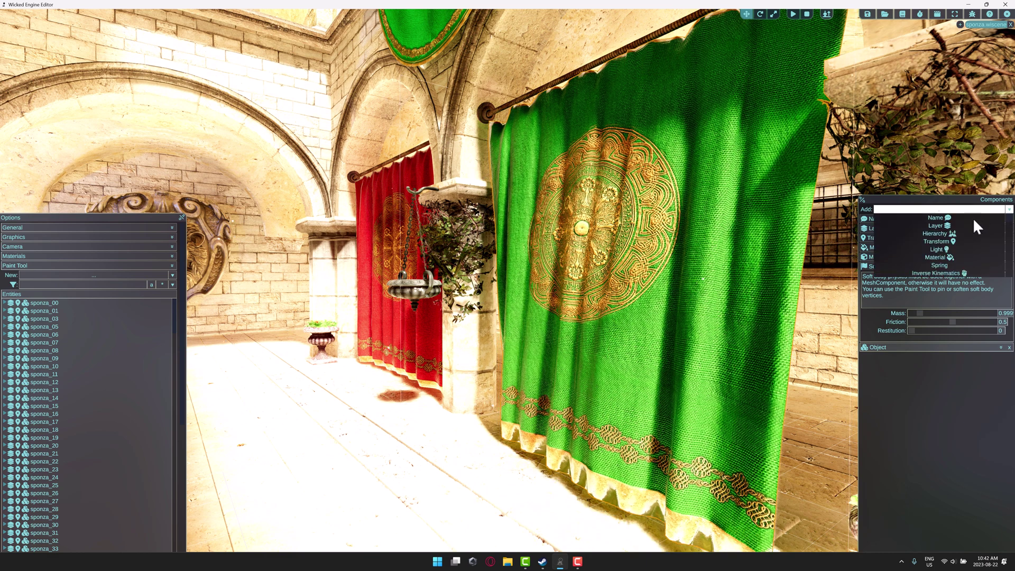
{"action": "scroll", "coordinate": [960, 235], "scroll_direction": "down", "scroll_amount": 2}
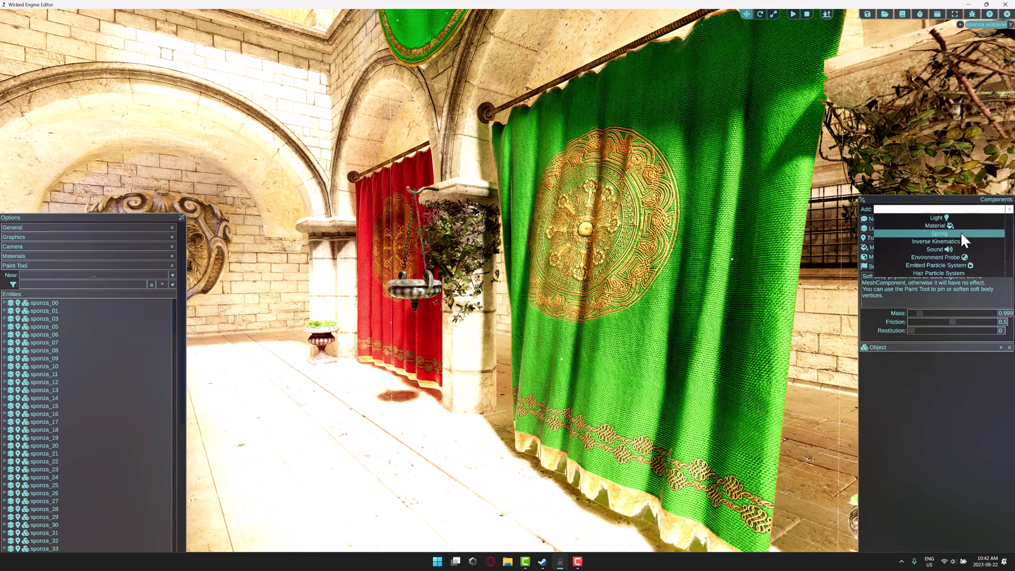
{"action": "scroll", "coordinate": [959, 232], "scroll_direction": "down", "scroll_amount": 4}
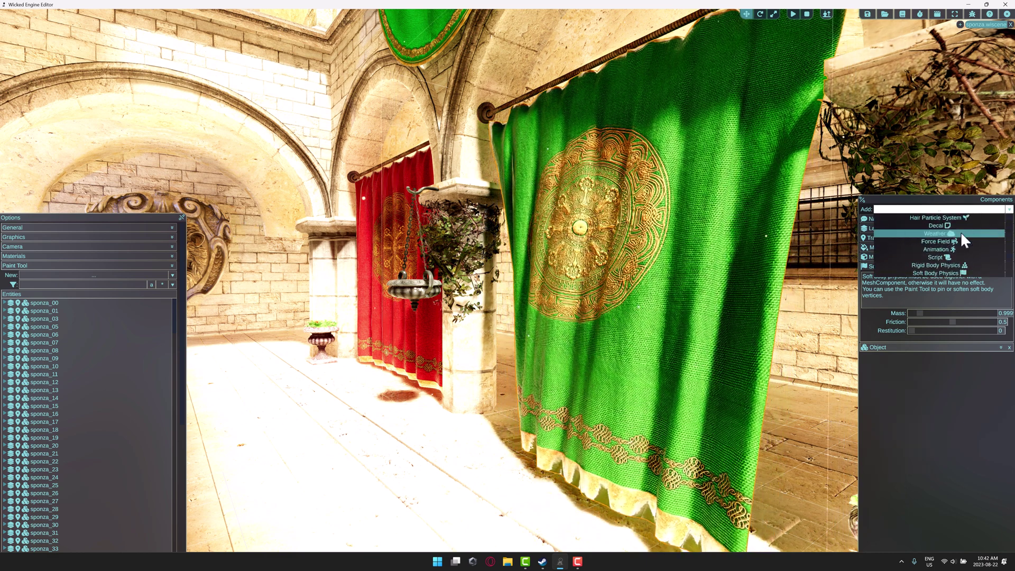
{"action": "scroll", "coordinate": [960, 231], "scroll_direction": "down", "scroll_amount": 3}
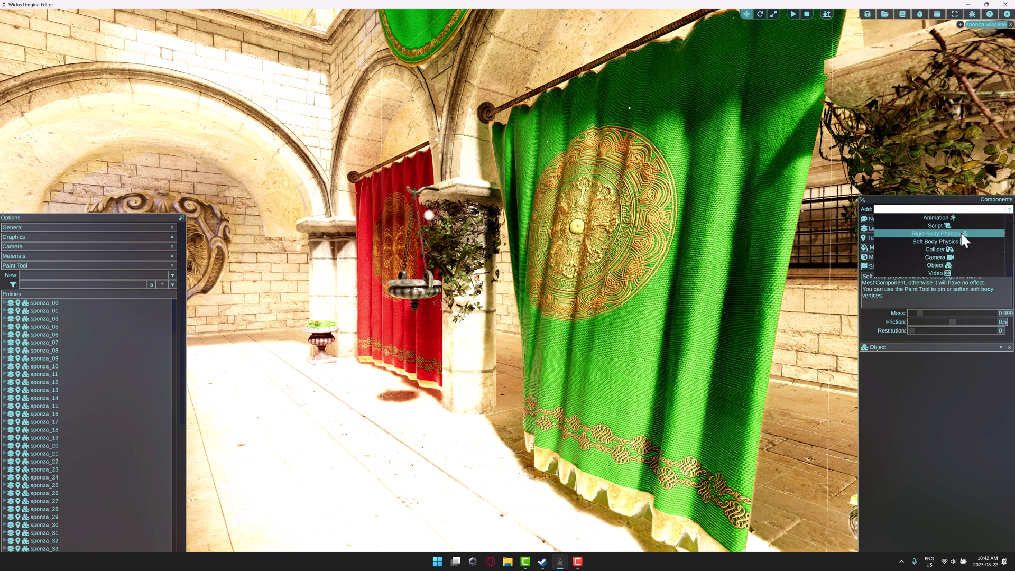
{"action": "scroll", "coordinate": [960, 232], "scroll_direction": "up", "scroll_amount": 1}
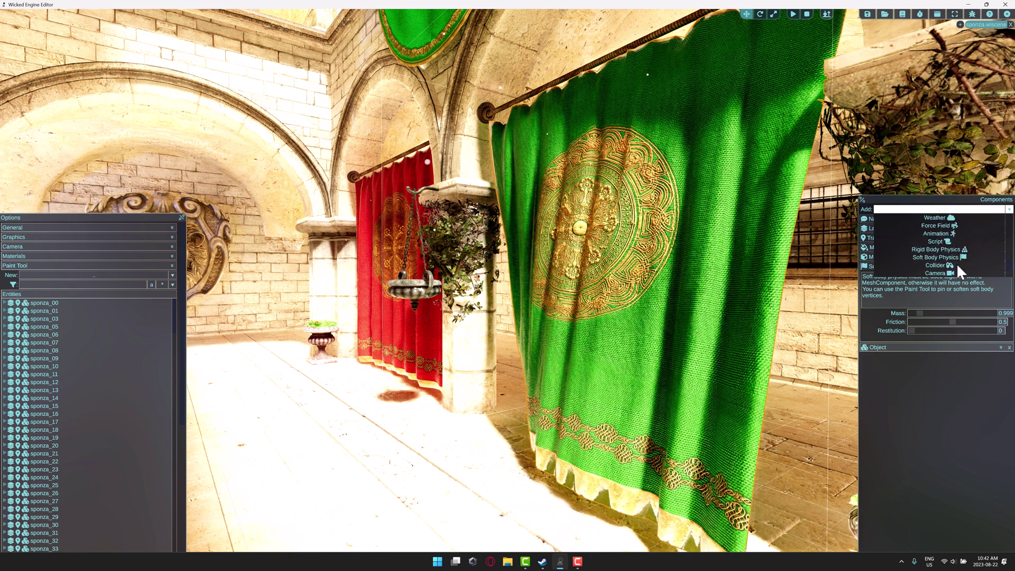
{"action": "scroll", "coordinate": [956, 262], "scroll_direction": "up", "scroll_amount": 6}
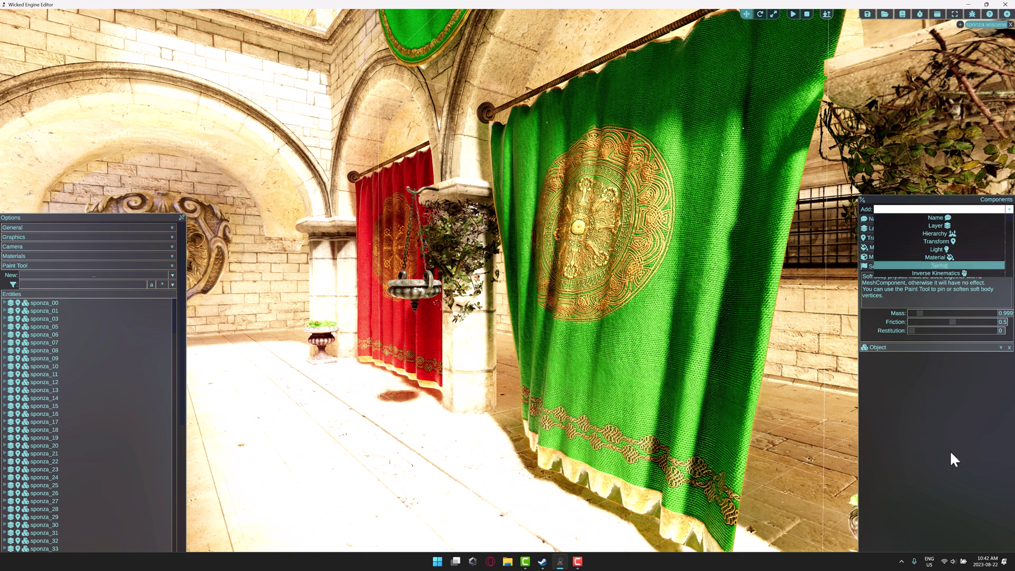
{"action": "left_click", "coordinate": [896, 210]}
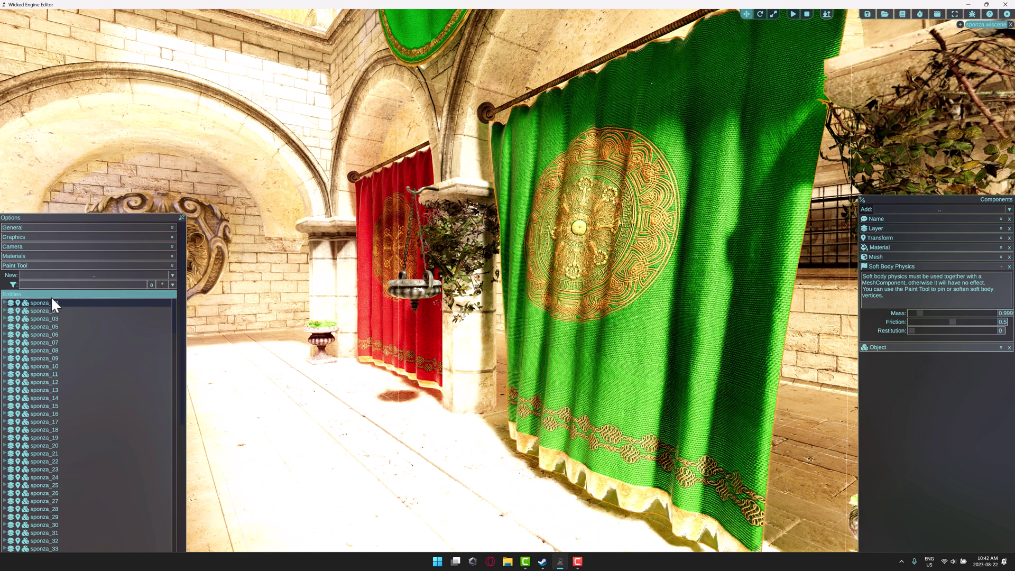
- Browse the New entity type list and close it without choosing
{"action": "left_click", "coordinate": [172, 278]}
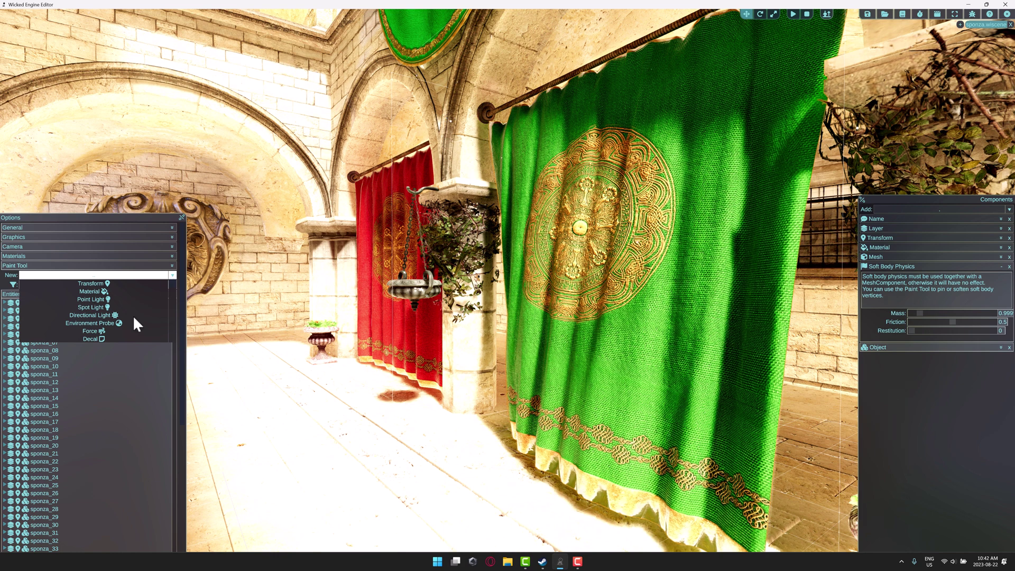
{"action": "scroll", "coordinate": [132, 315], "scroll_direction": "down", "scroll_amount": 5}
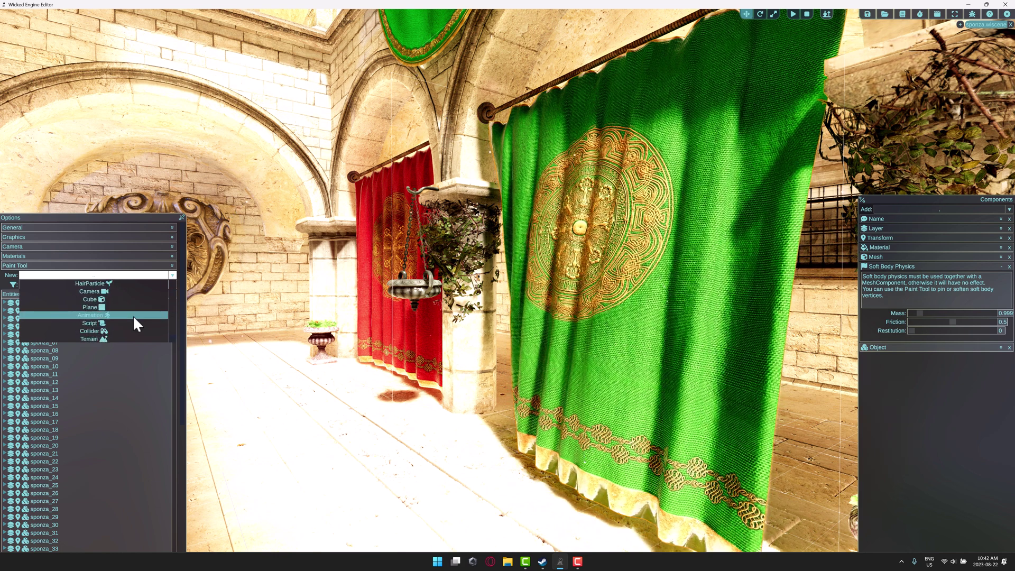
{"action": "scroll", "coordinate": [132, 315], "scroll_direction": "up", "scroll_amount": 3}
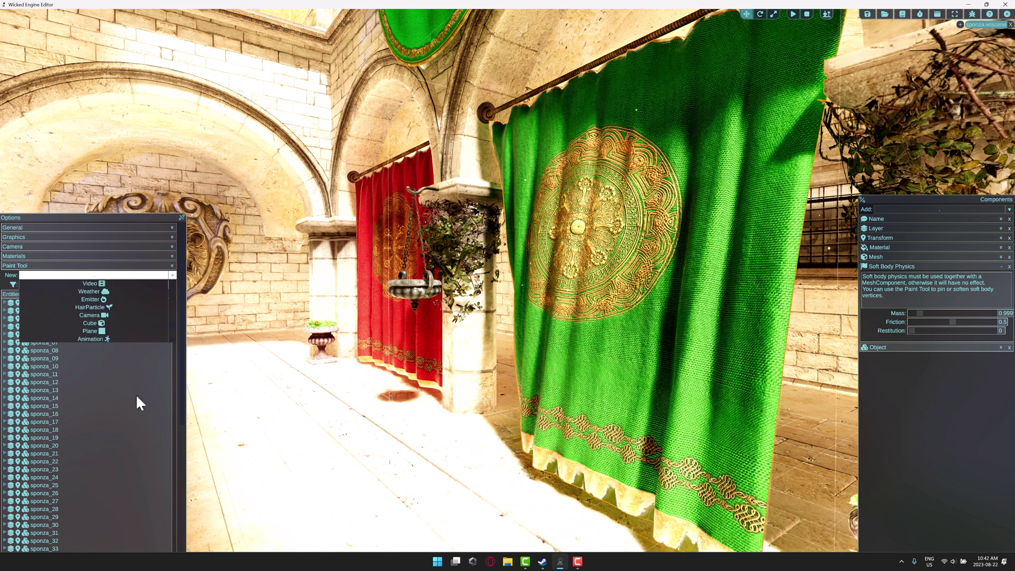
{"action": "left_click", "coordinate": [130, 396]}
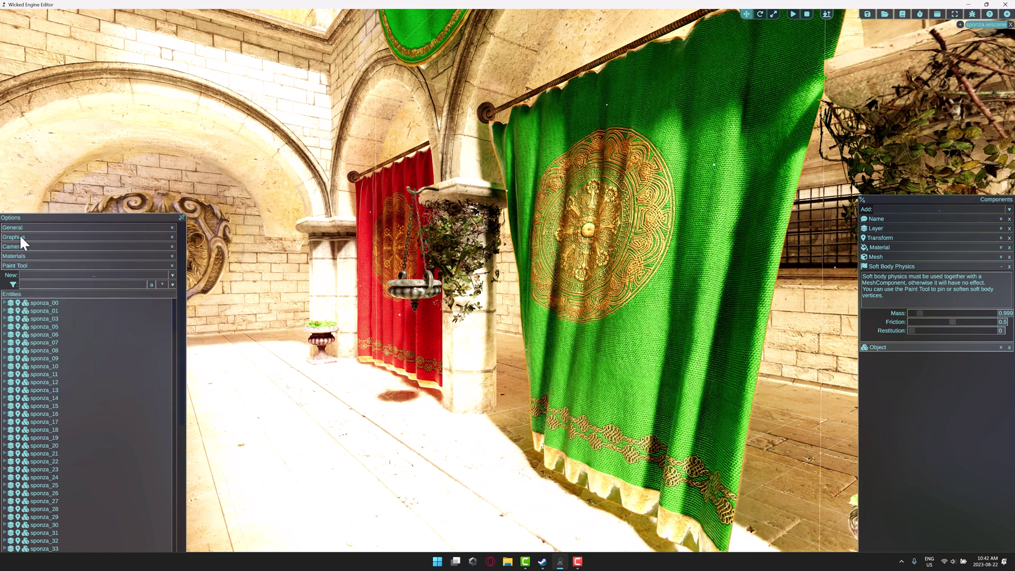
- Expand Graphics options, keep Texture Quality at Anisotropic, and scroll to the shadow and GI settings
{"action": "left_click", "coordinate": [172, 236]}
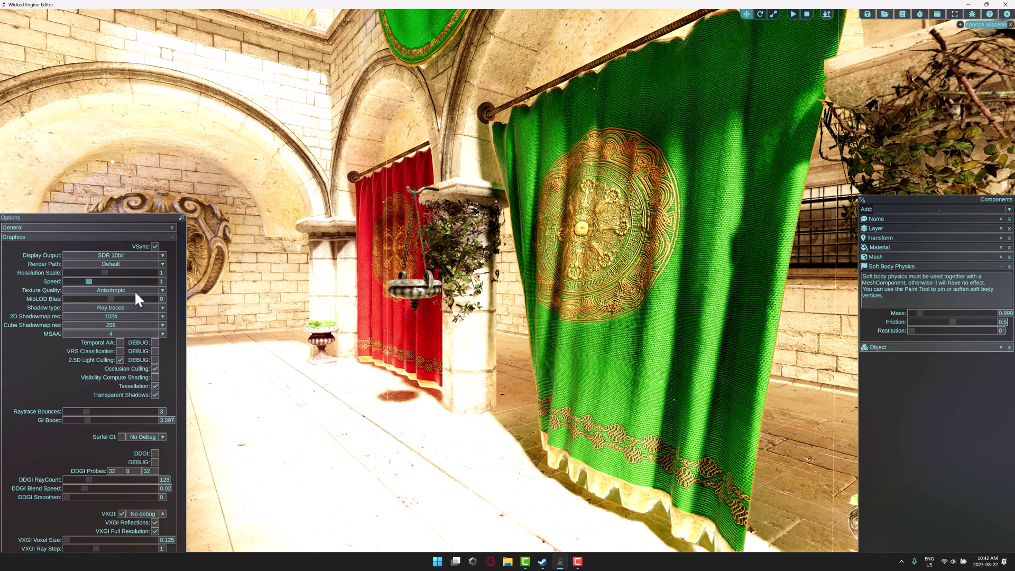
{"action": "left_click", "coordinate": [162, 290]}
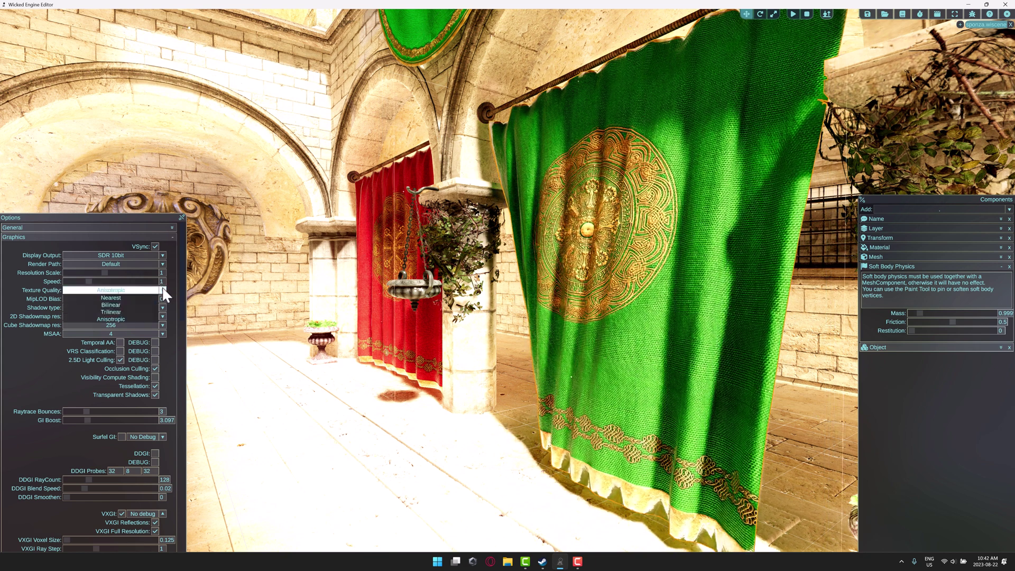
{"action": "left_click", "coordinate": [118, 288]}
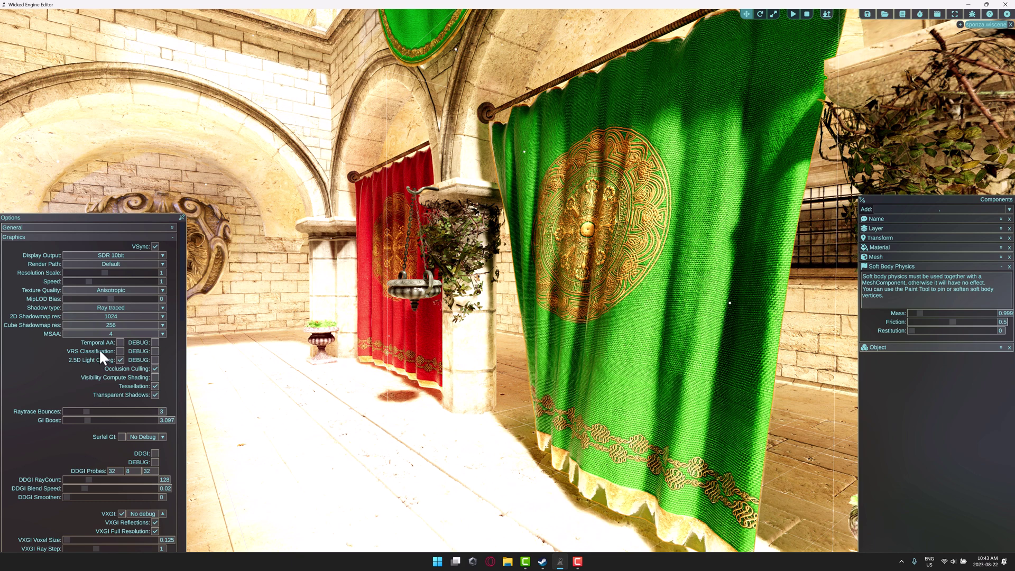
{"action": "scroll", "coordinate": [36, 351], "scroll_direction": "down", "scroll_amount": 1}
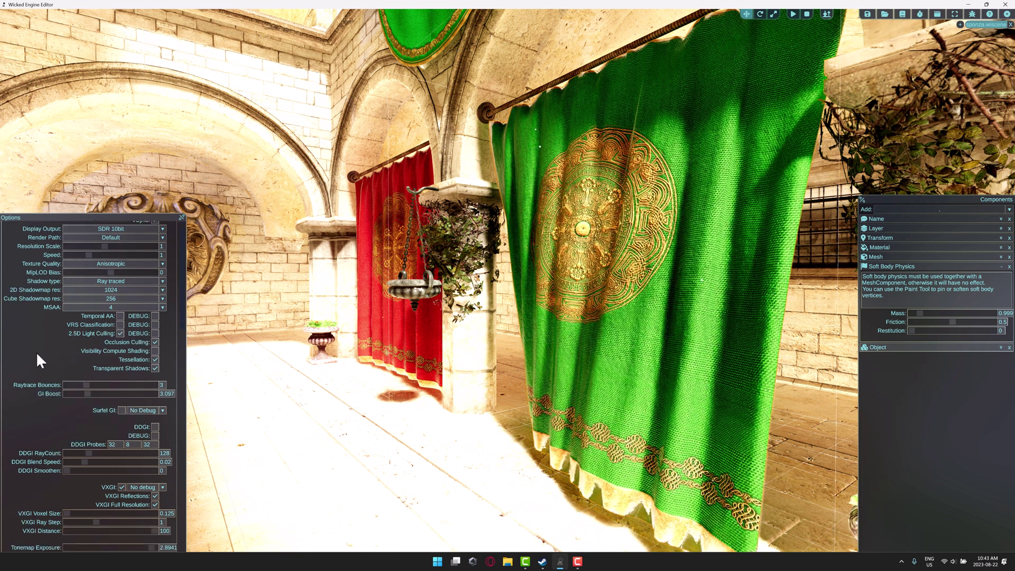
{"action": "scroll", "coordinate": [36, 351], "scroll_direction": "down", "scroll_amount": 2}
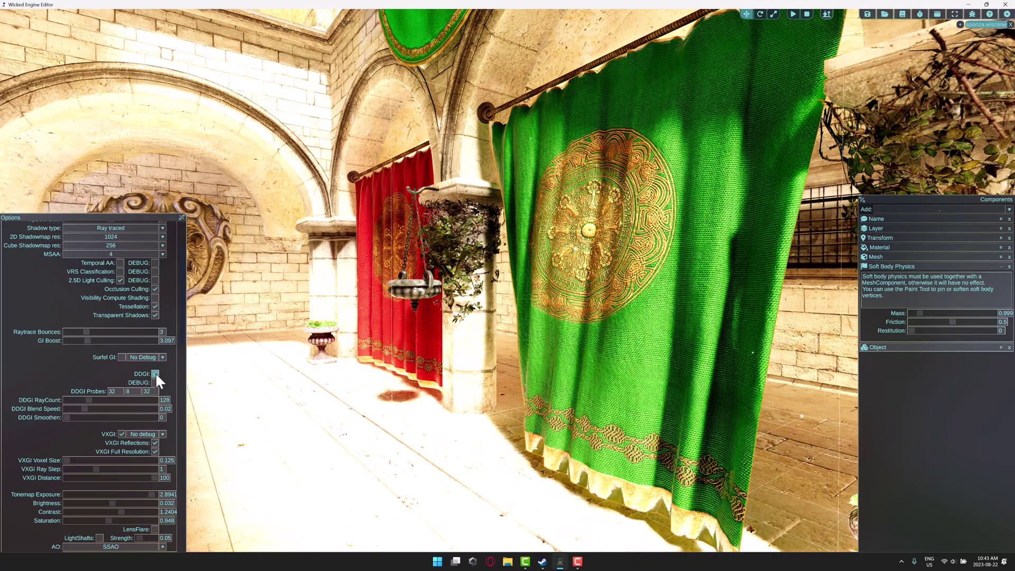
- Turn off both DDGI and VXGI global illumination to compare the corridor lighting
{"action": "right_click_drag", "start_coordinate": [370, 370], "coordinate": [489, 373]}
{"action": "key", "text": "s"}
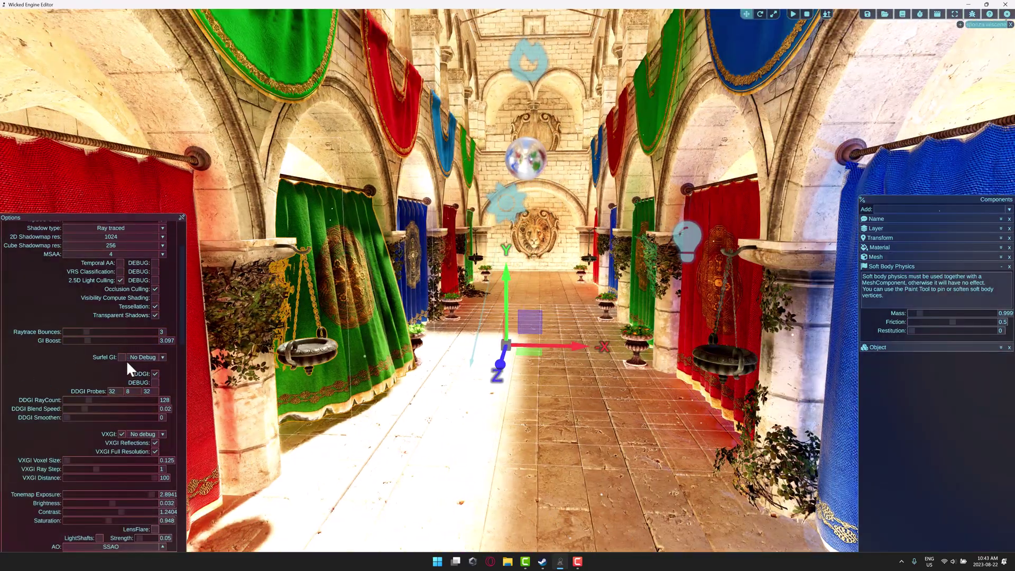
{"action": "left_click", "coordinate": [132, 391]}
{"action": "left_click", "coordinate": [155, 373]}
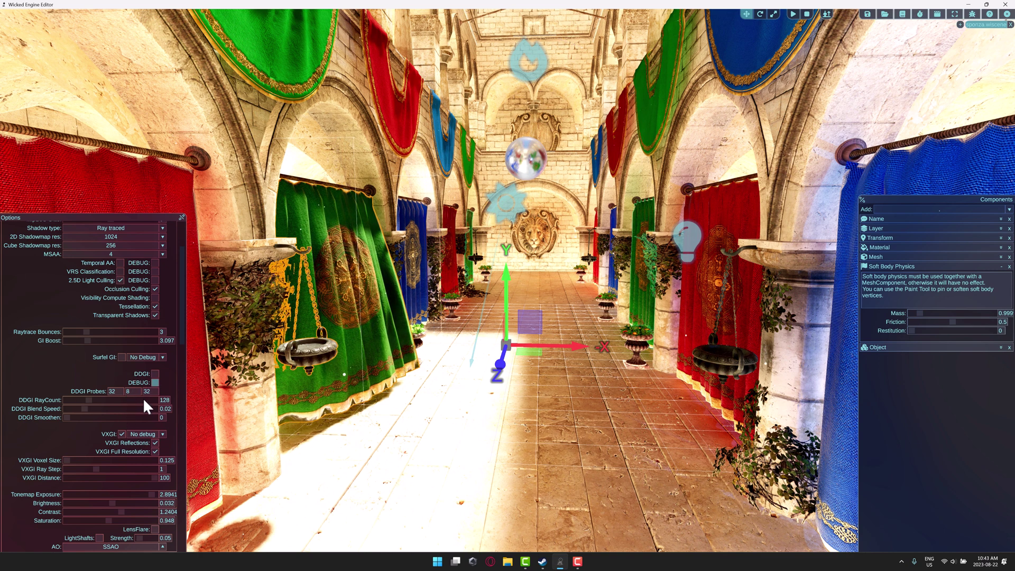
{"action": "left_click", "coordinate": [122, 434]}
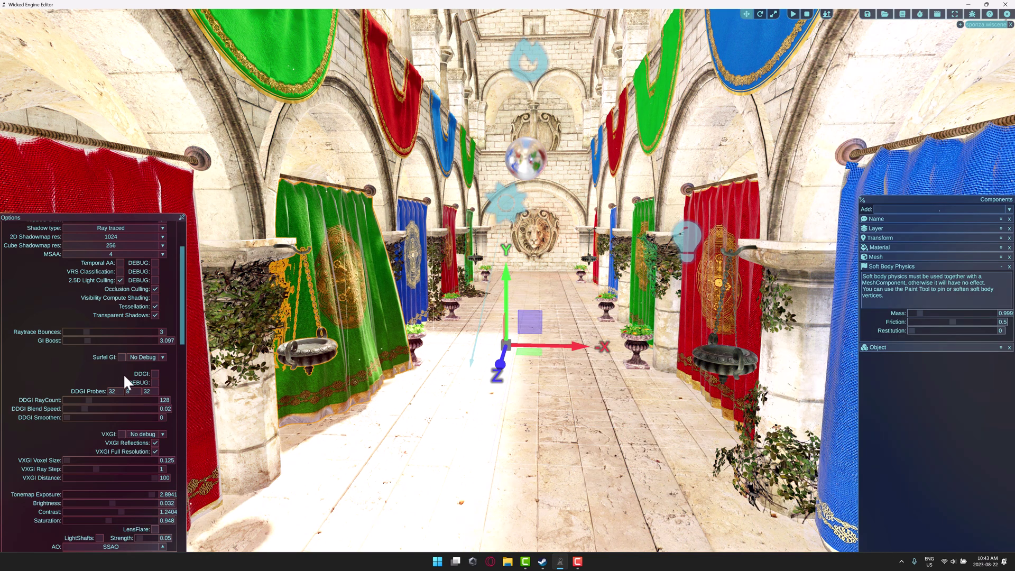
- Try DDGI on and off, then re-enable VXGI with voxel size 0.2857
{"action": "left_click", "coordinate": [155, 374]}
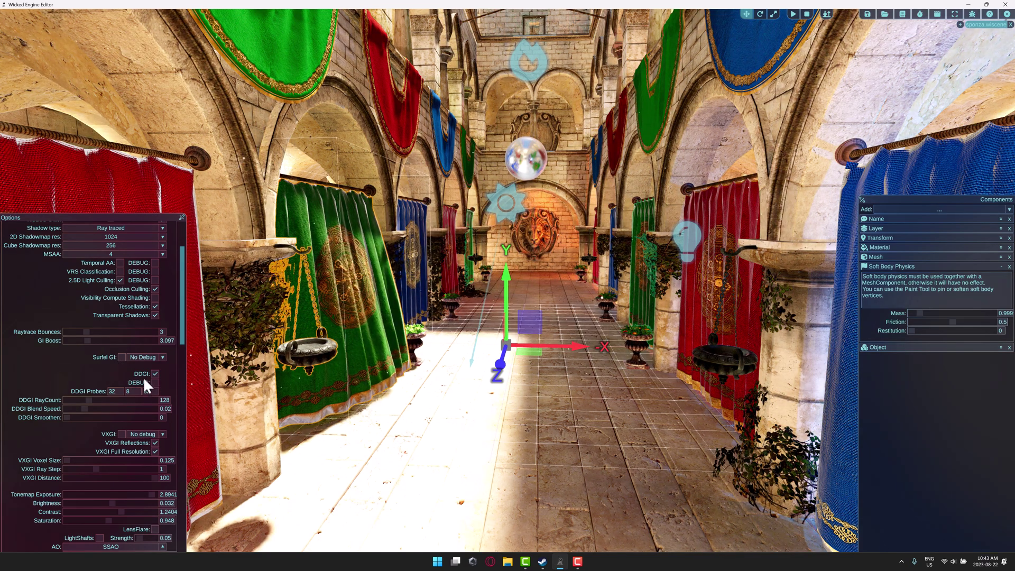
{"action": "left_click", "coordinate": [154, 373]}
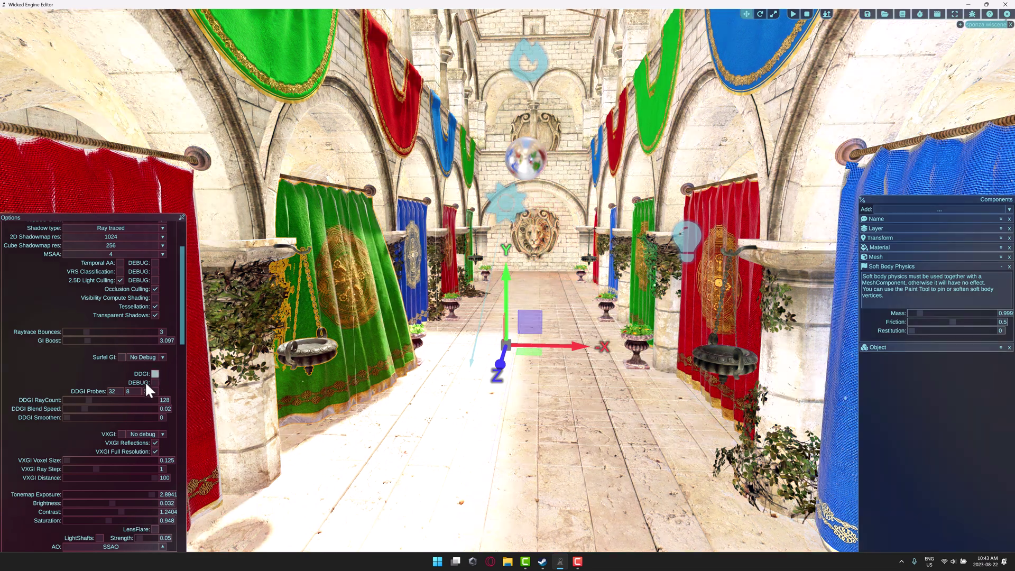
{"action": "left_click", "coordinate": [119, 431]}
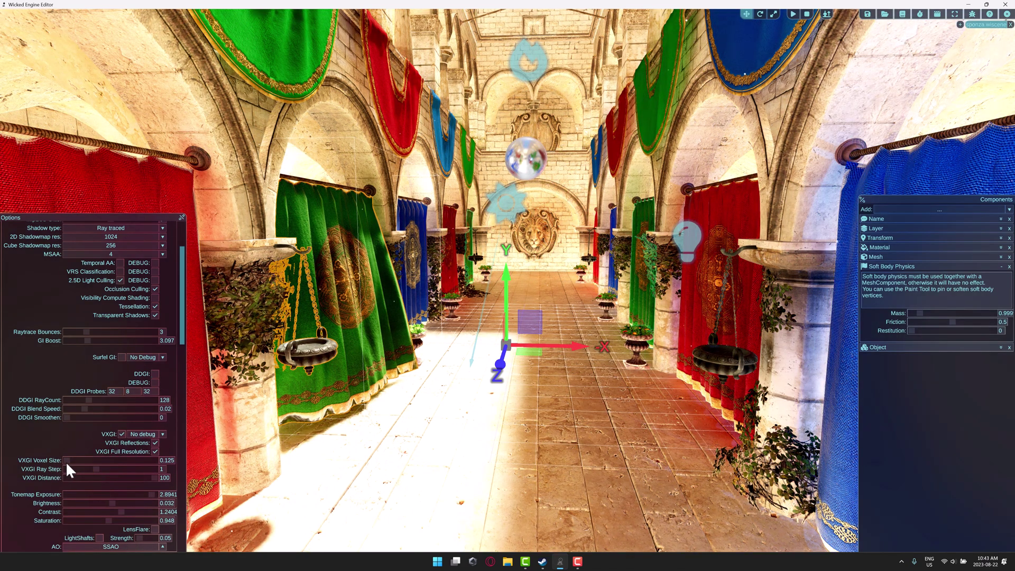
{"action": "left_click_drag", "start_coordinate": [66, 461], "coordinate": [105, 459]}
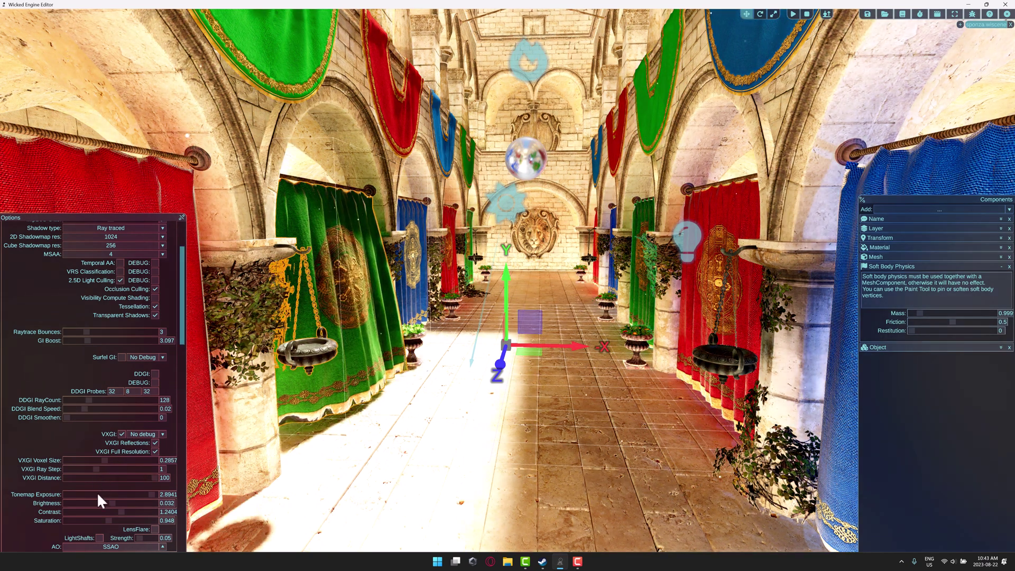
- Enable lens flare, leaving ambient occlusion at SSAO
{"action": "scroll", "coordinate": [105, 438], "scroll_direction": "down", "scroll_amount": 2}
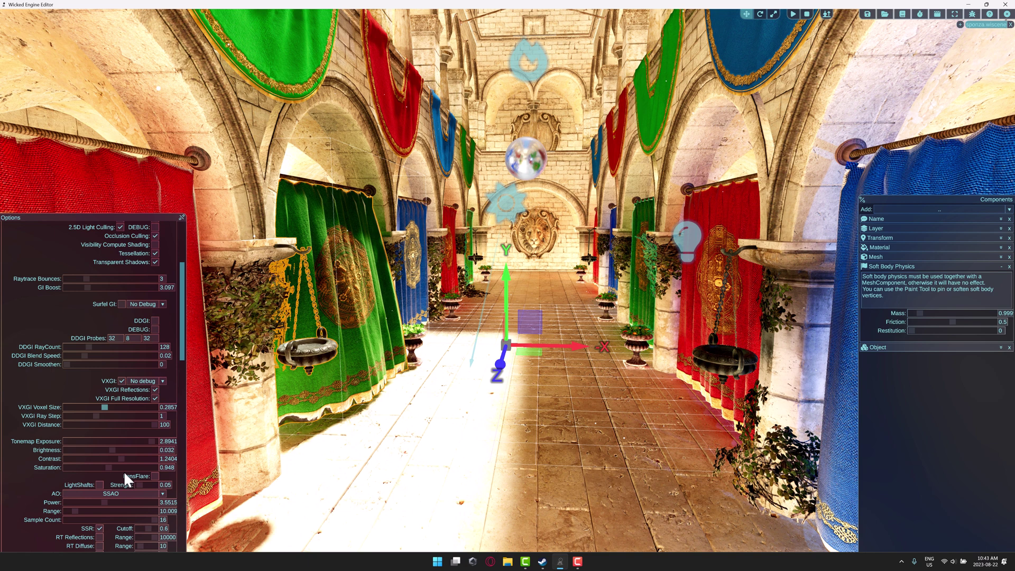
{"action": "left_click", "coordinate": [154, 476]}
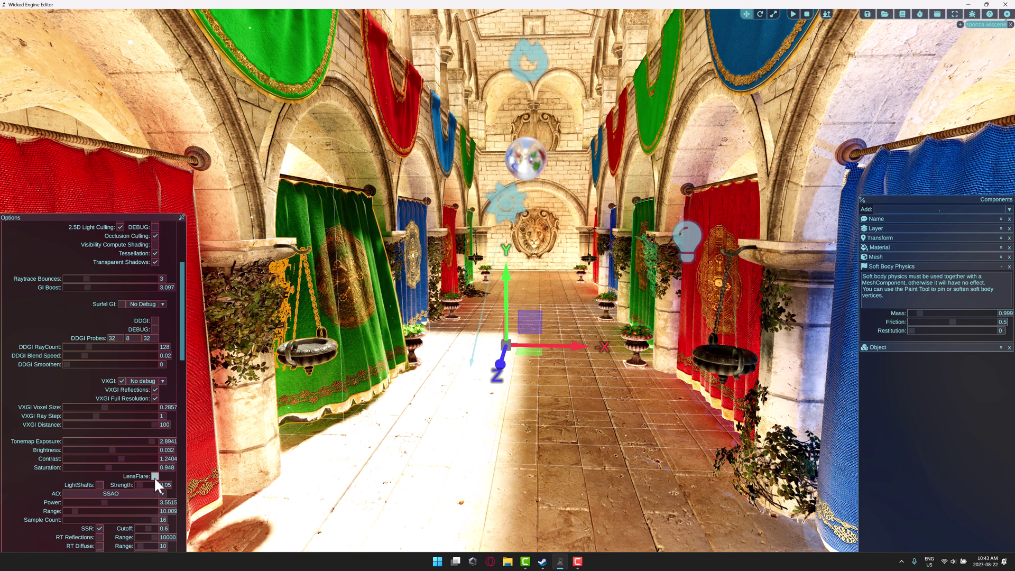
{"action": "left_click", "coordinate": [117, 494]}
{"action": "left_click", "coordinate": [57, 492]}
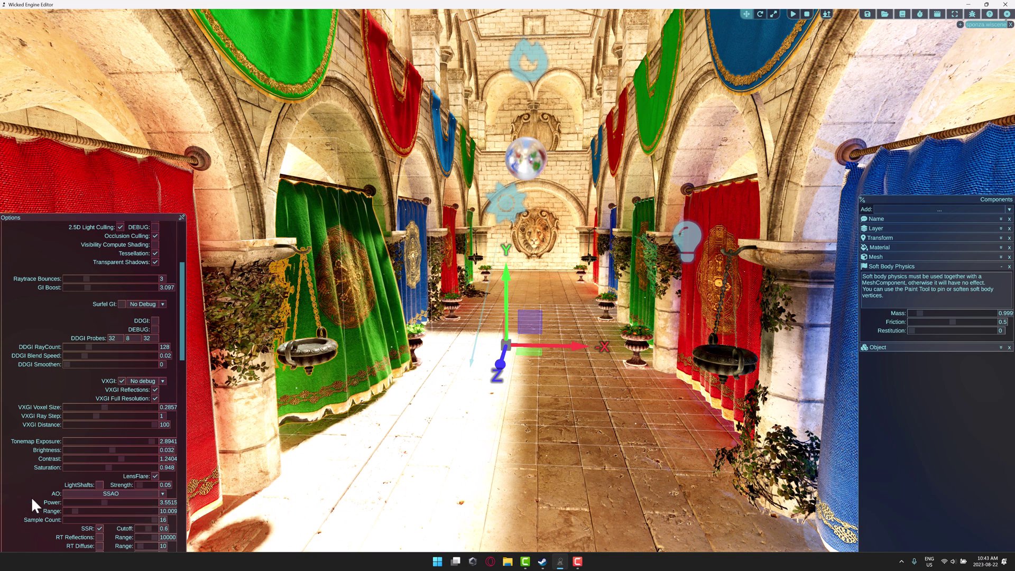
- Enable ray-traced reflections, eye adaptation and motion blur
{"action": "scroll", "coordinate": [30, 496], "scroll_direction": "down", "scroll_amount": 3}
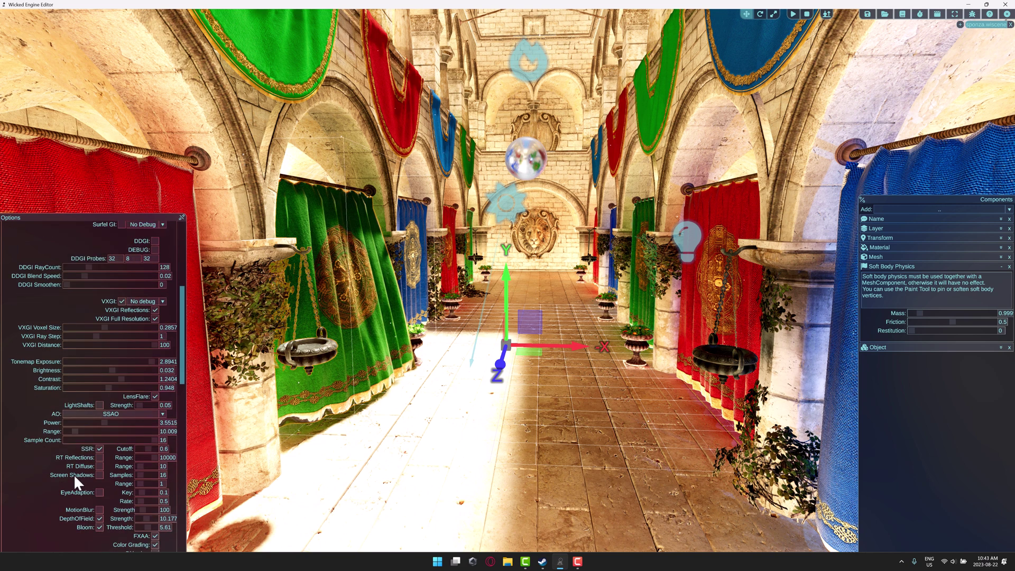
{"action": "left_click", "coordinate": [99, 458]}
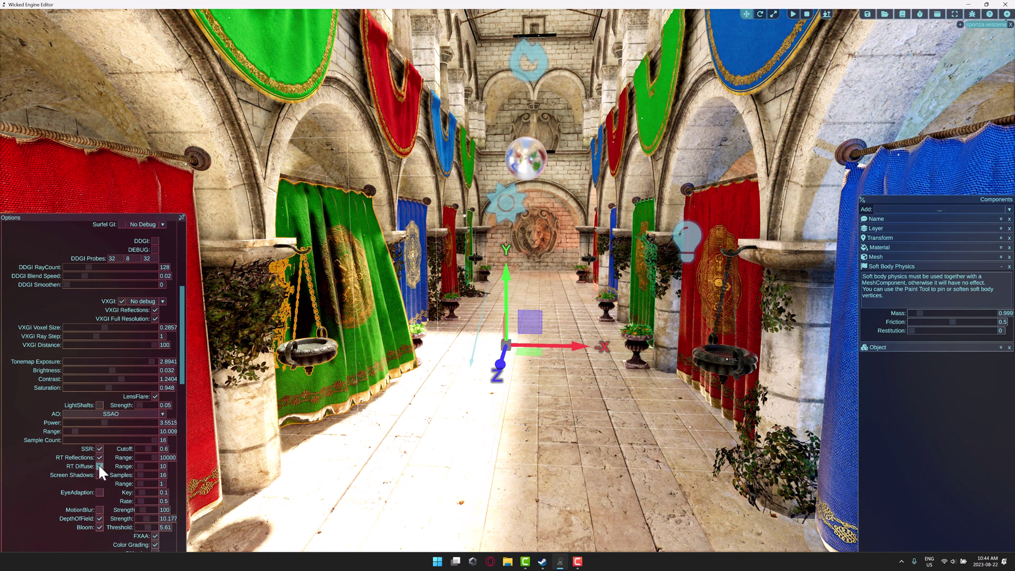
{"action": "left_click", "coordinate": [99, 491]}
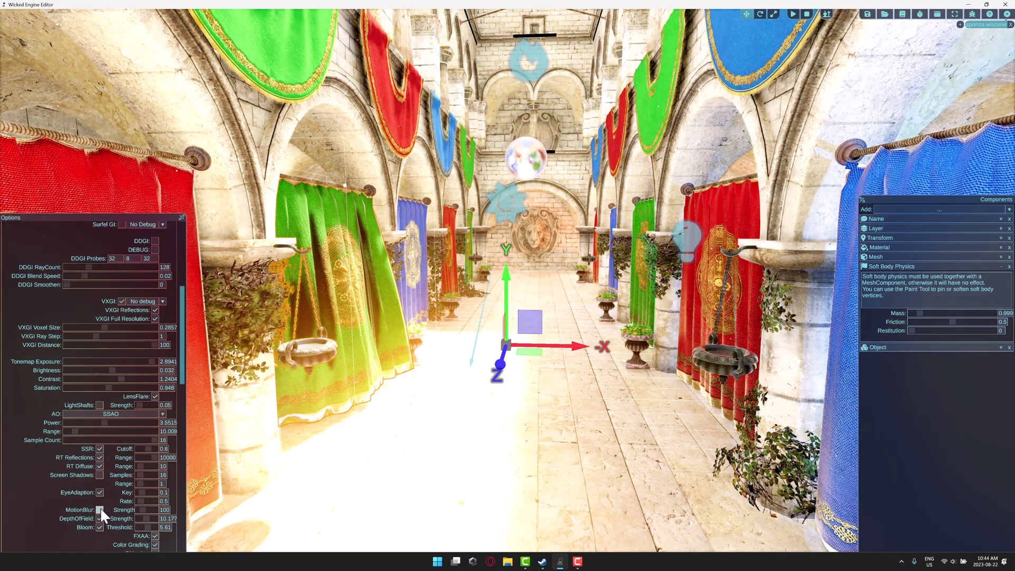
{"action": "left_click", "coordinate": [100, 508]}
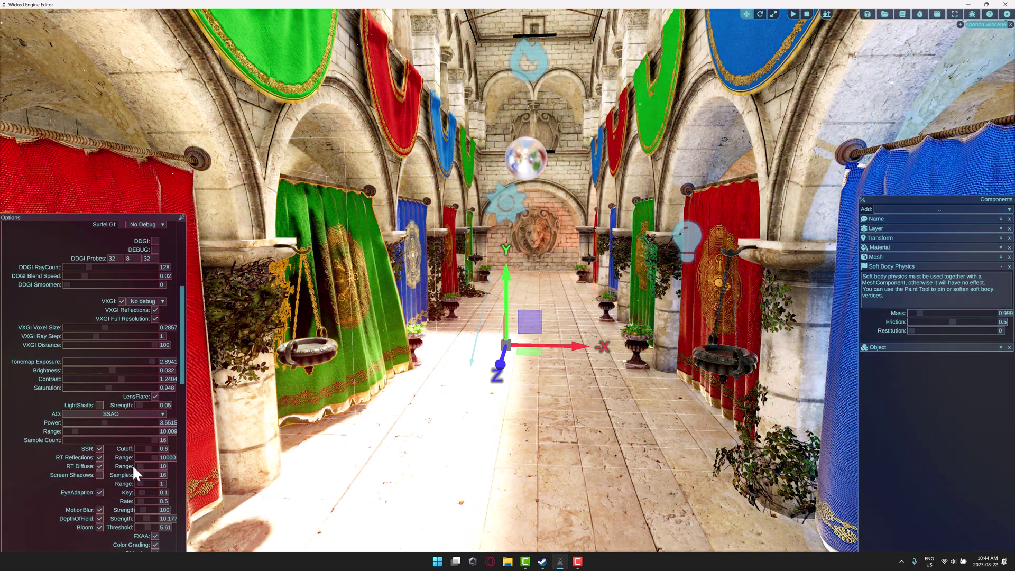
{"action": "scroll", "coordinate": [126, 433], "scroll_direction": "down", "scroll_amount": 3}
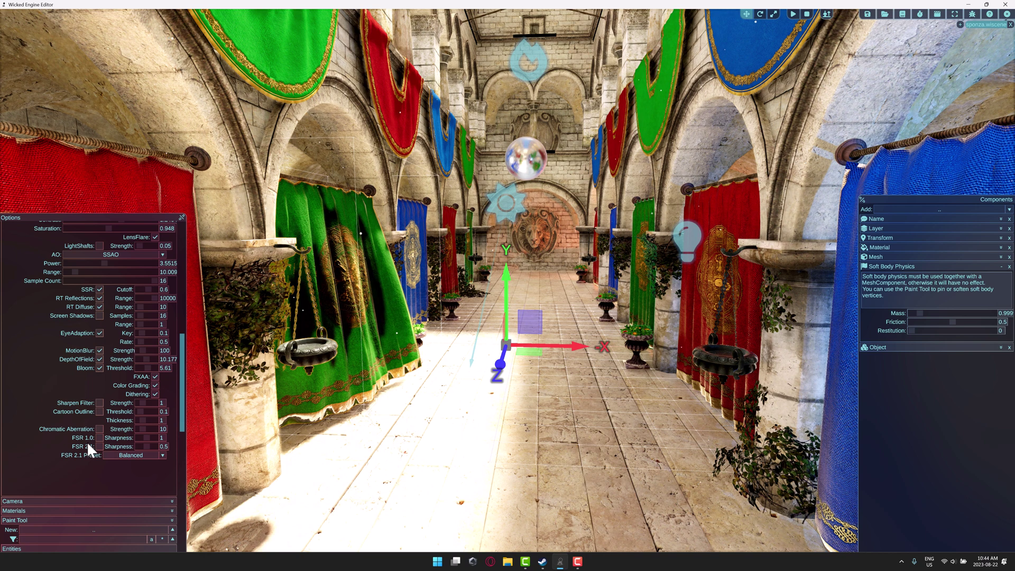
- Turn on chromatic aberration, cartoon outlines at threshold 0.805, and the sharpen filter at strength 3.576
{"action": "left_click", "coordinate": [100, 428]}
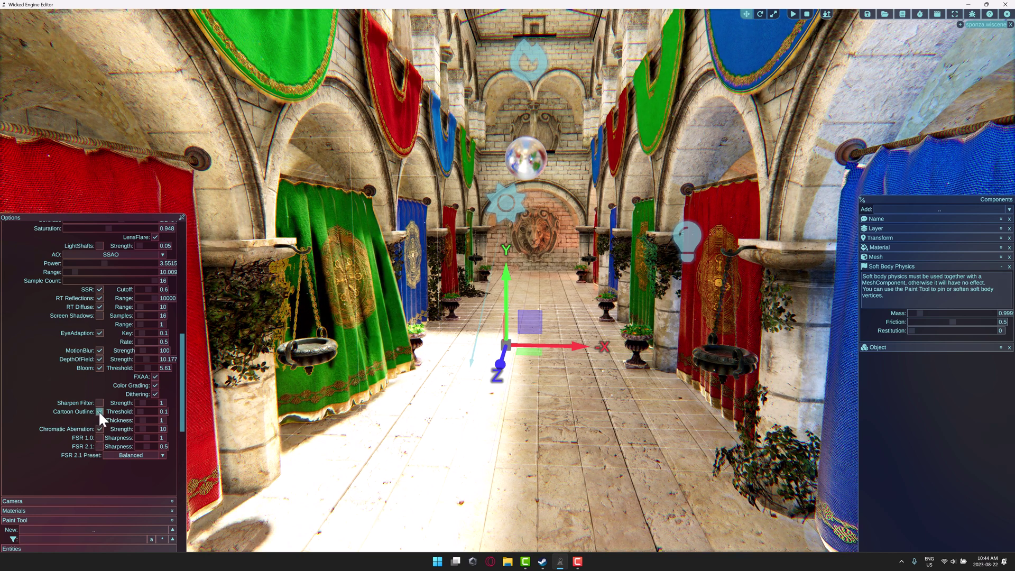
{"action": "left_click", "coordinate": [100, 411]}
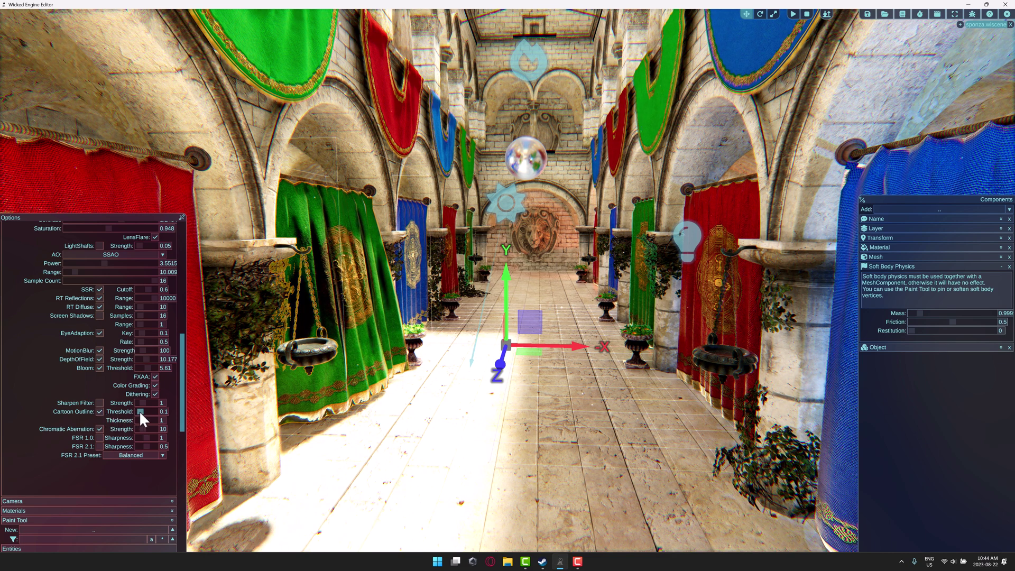
{"action": "left_click_drag", "start_coordinate": [138, 411], "coordinate": [154, 403]}
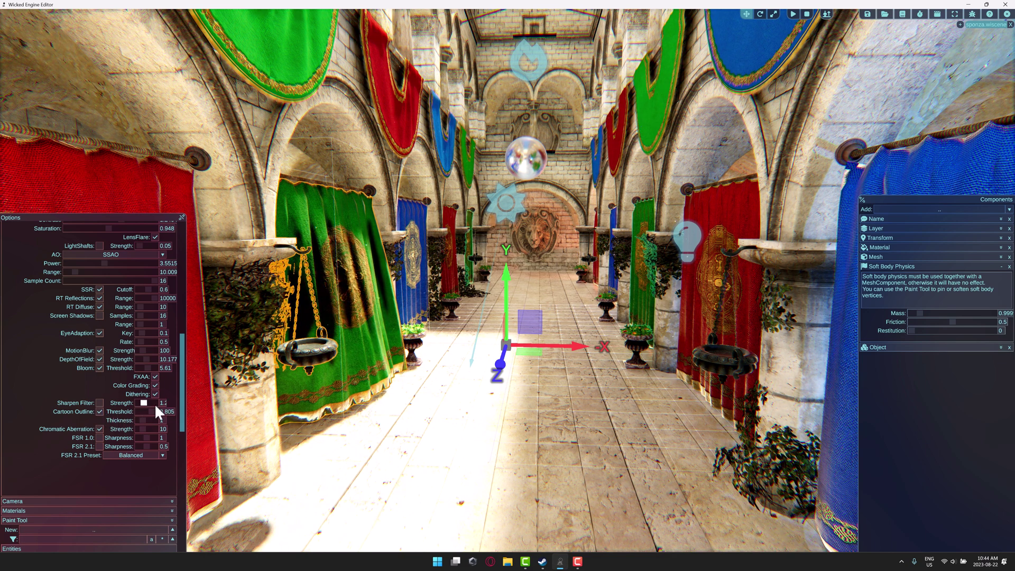
{"action": "left_click", "coordinate": [99, 403]}
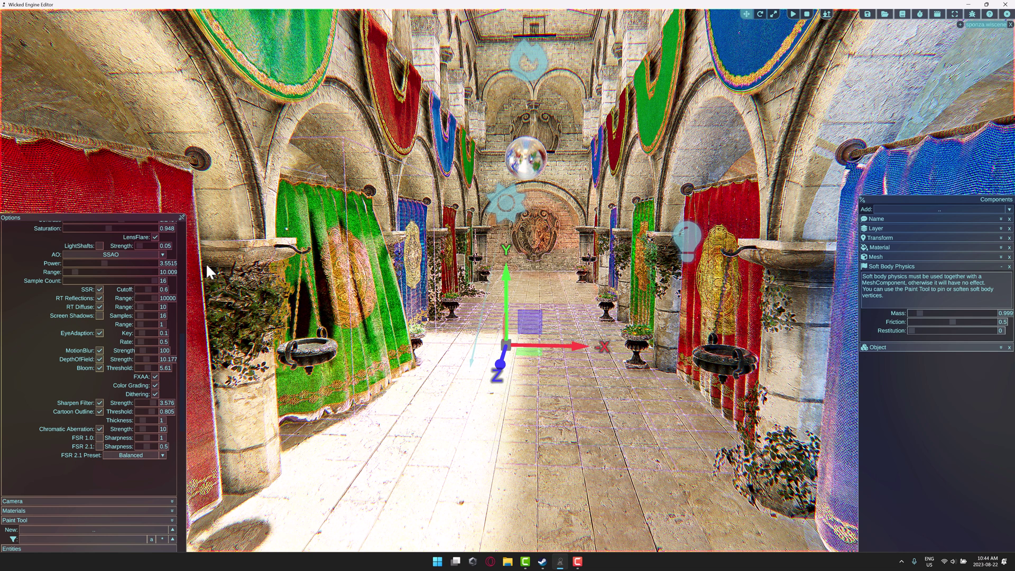
- Replace the Sponza tab with a new empty scene and reopen models/Sponza/sponza.wiscene
{"action": "left_click", "coordinate": [960, 24]}
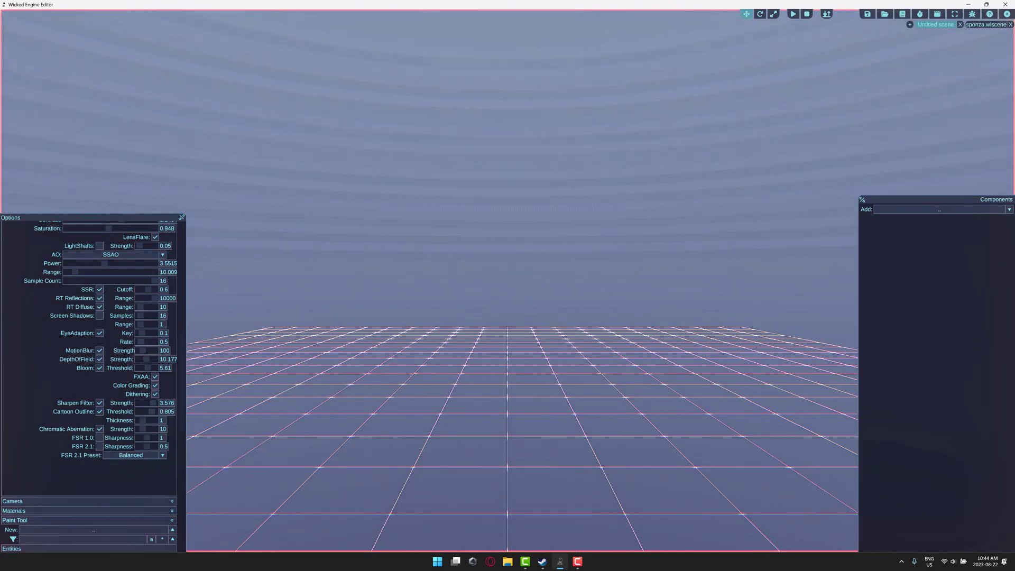
{"action": "left_click", "coordinate": [1011, 25]}
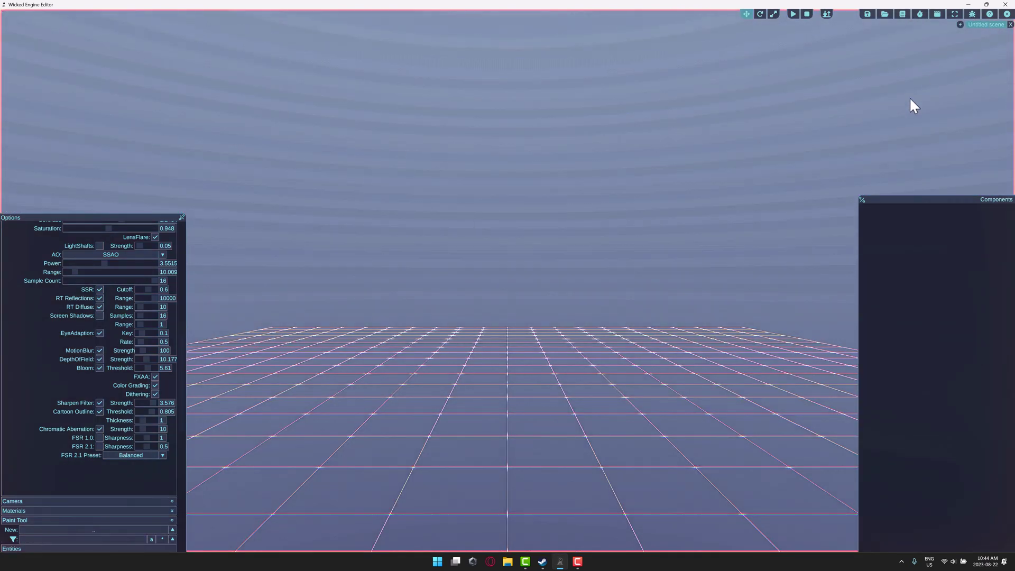
{"action": "left_click", "coordinate": [890, 23]}
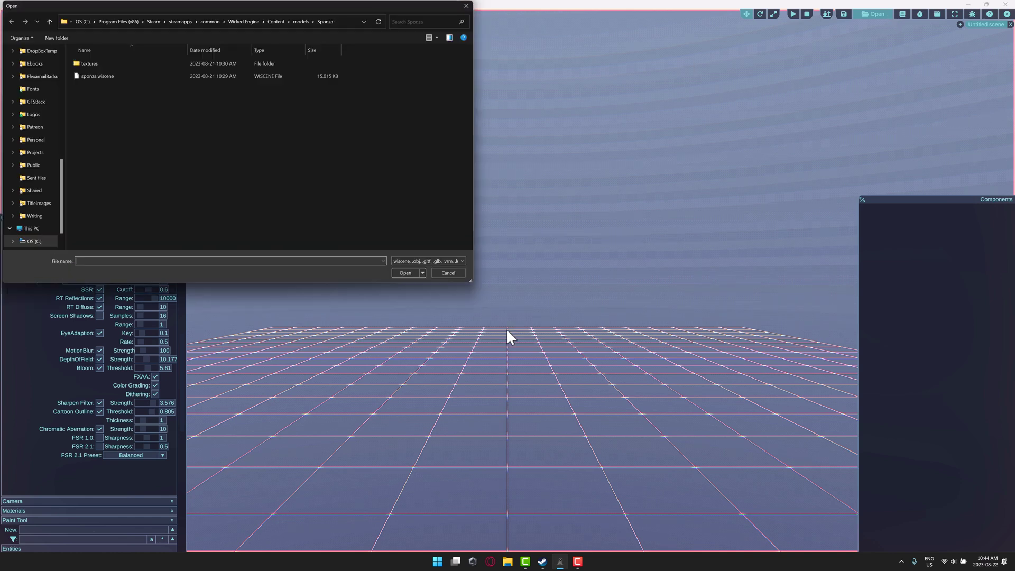
{"action": "left_click", "coordinate": [300, 22]}
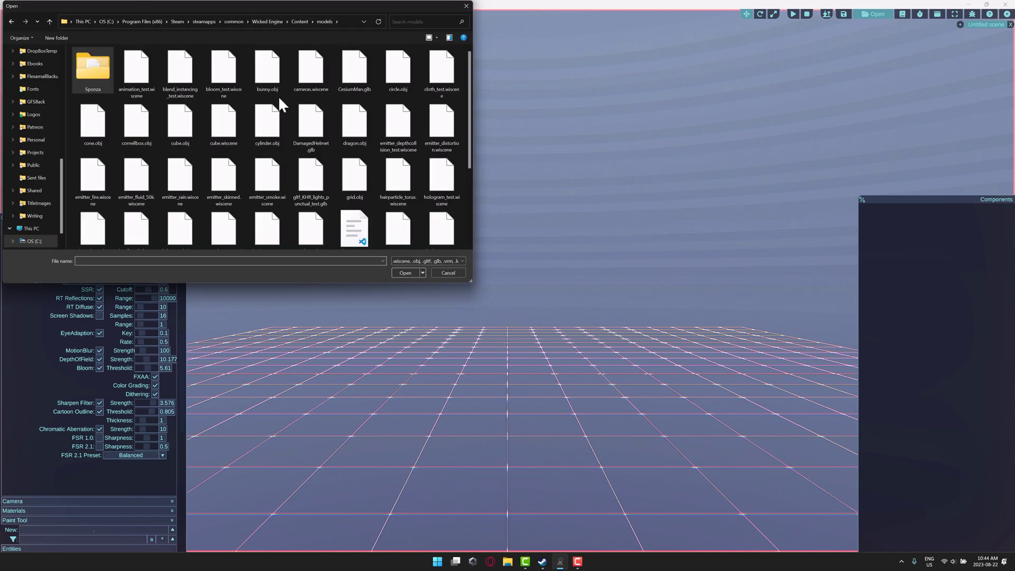
{"action": "double_click", "coordinate": [102, 79]}
{"action": "double_click", "coordinate": [102, 73]}
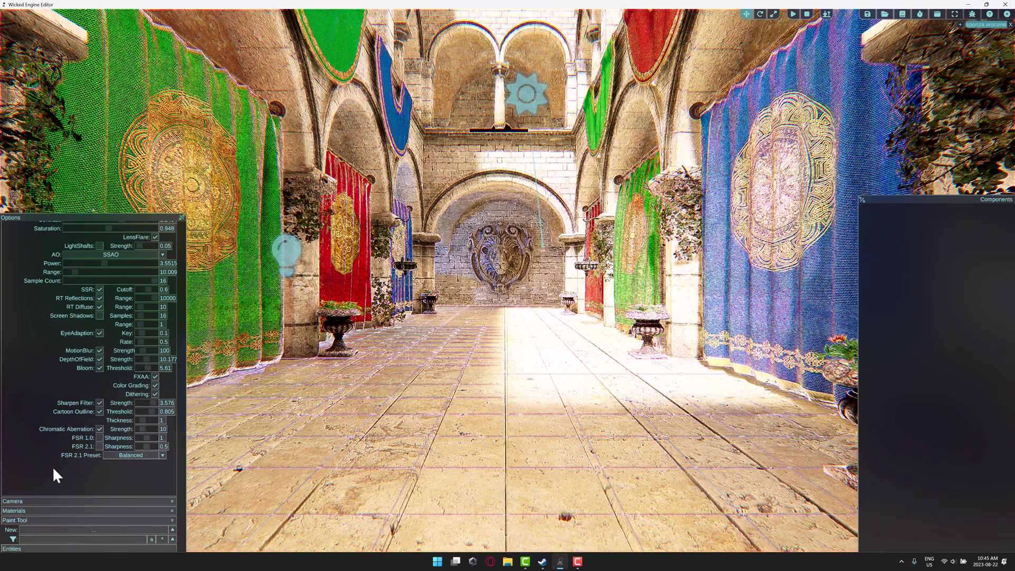
- Load DamagedHelmet.glb from the models folder into the Sponza scene
{"action": "scroll", "coordinate": [53, 466], "scroll_direction": "up", "scroll_amount": 8}
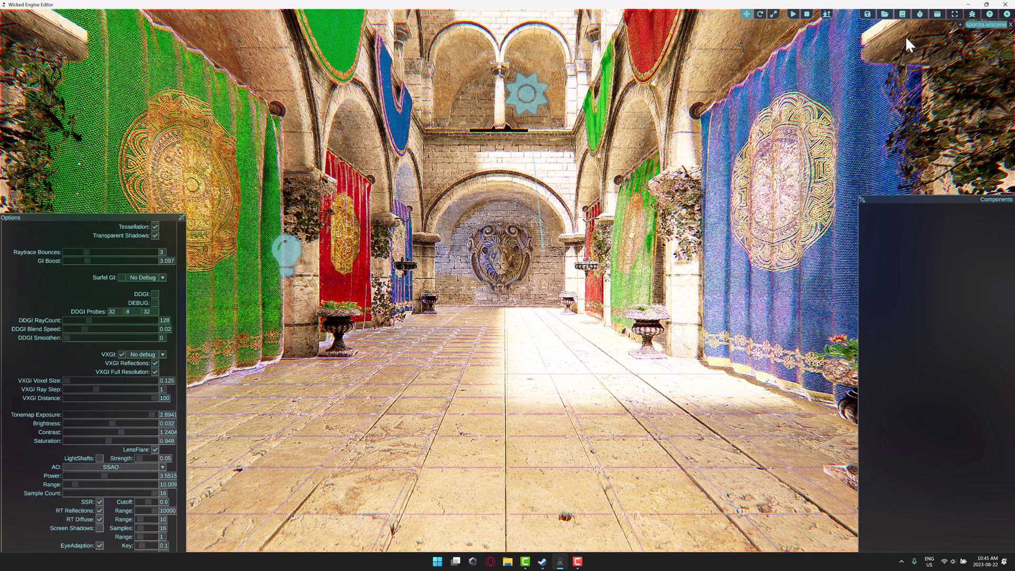
{"action": "left_click", "coordinate": [861, 14]}
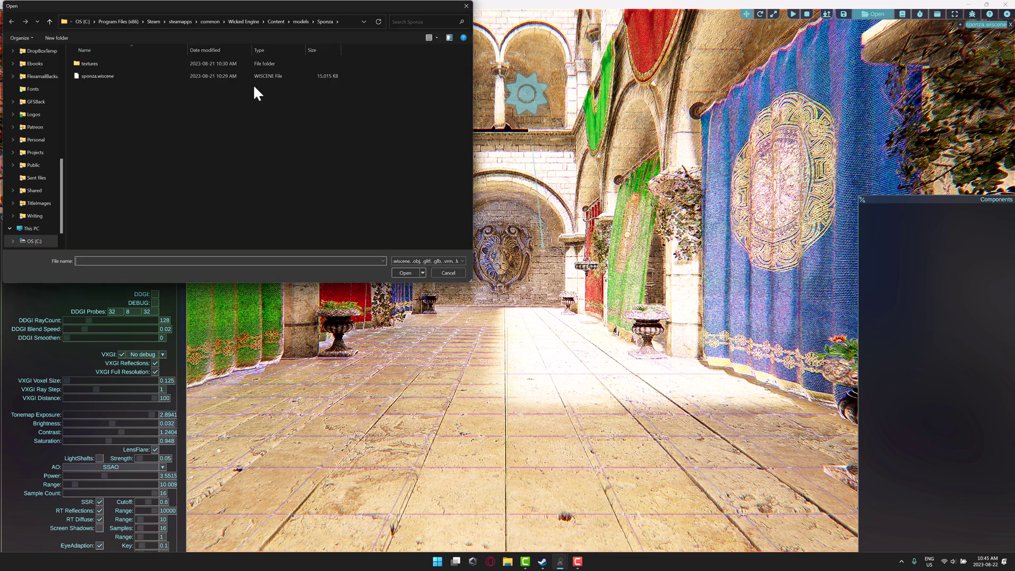
{"action": "left_click", "coordinate": [299, 22]}
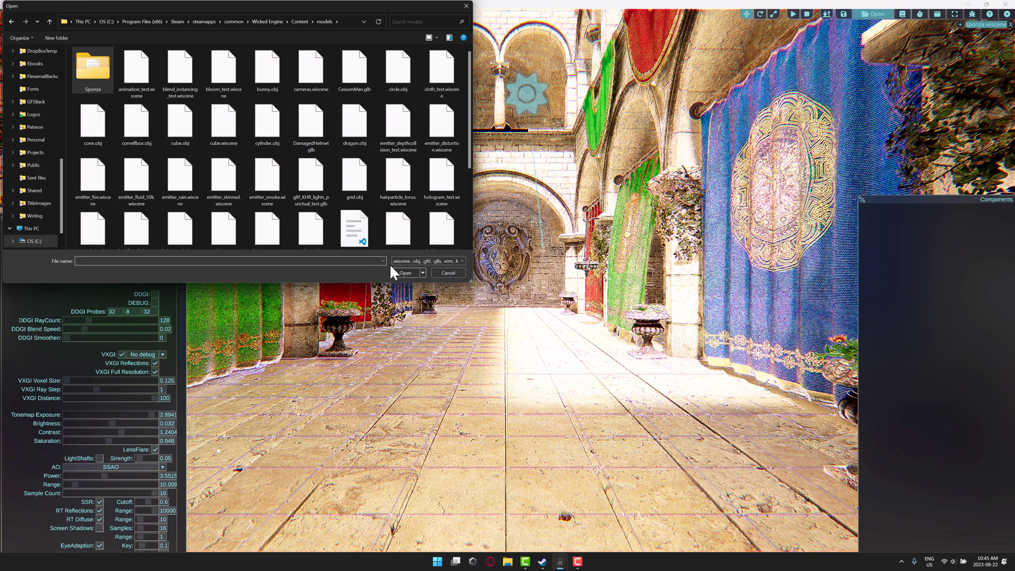
{"action": "double_click", "coordinate": [317, 125]}
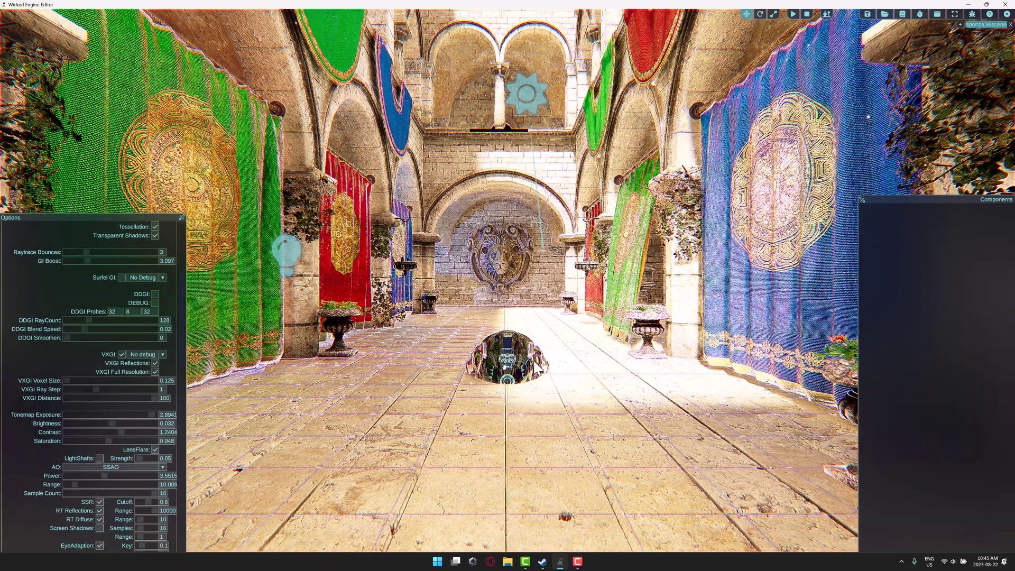
- Raise the helmet up off the Sponza floor and disable the Sharpen Filter
{"action": "left_click", "coordinate": [505, 353]}
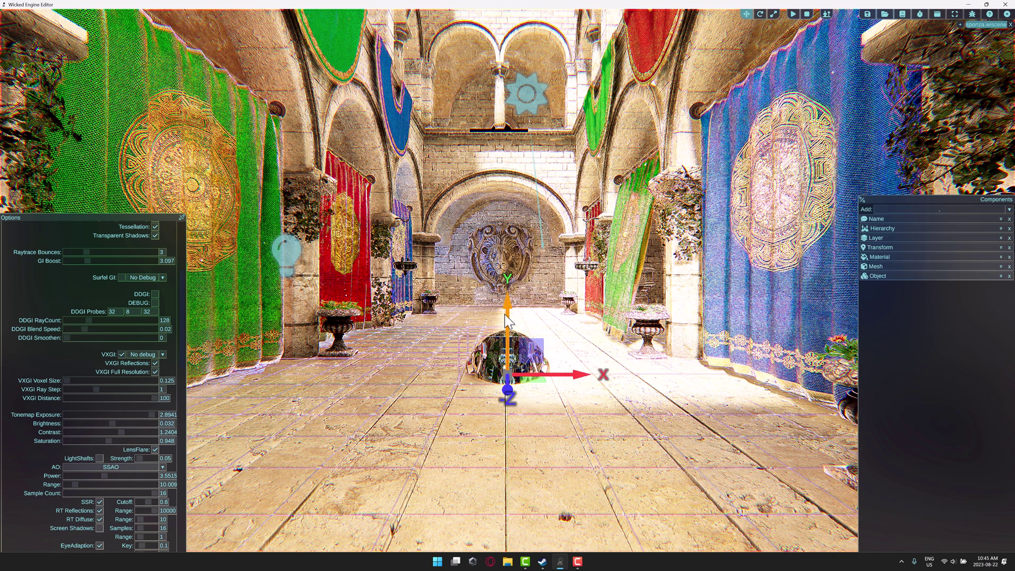
{"action": "left_click_drag", "start_coordinate": [503, 307], "coordinate": [504, 244]}
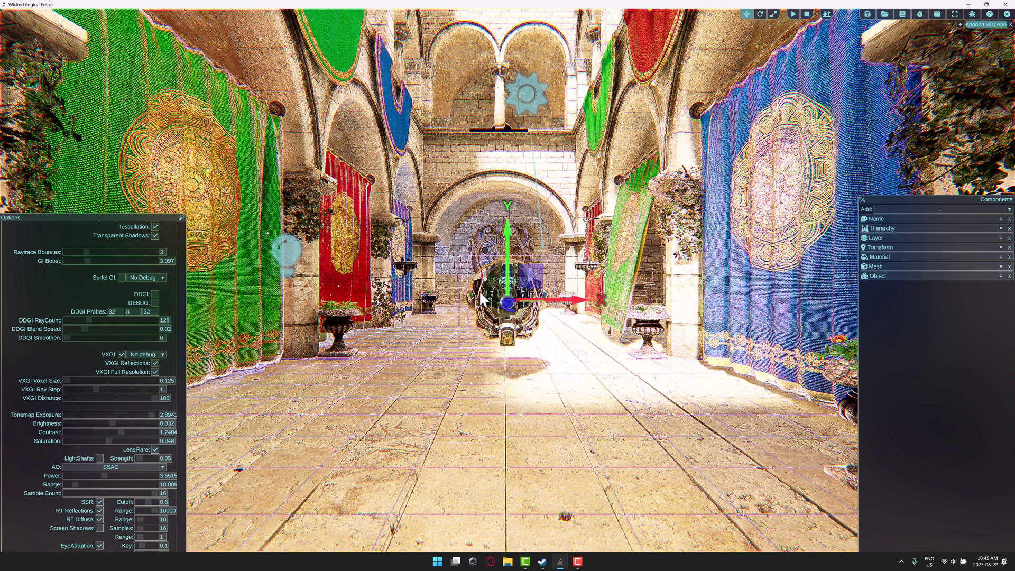
{"action": "scroll", "coordinate": [84, 490], "scroll_direction": "down", "scroll_amount": 3}
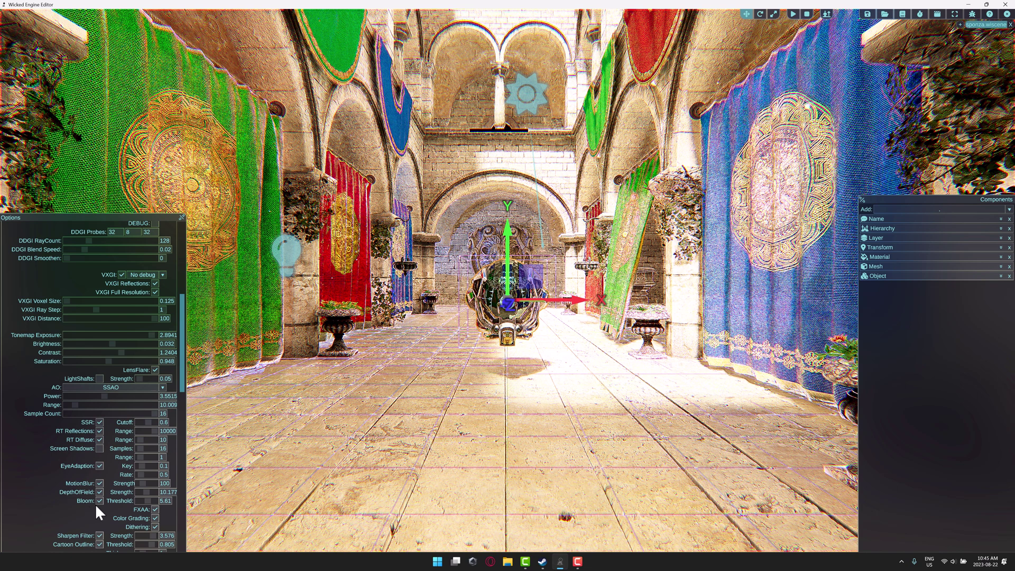
{"action": "left_click", "coordinate": [100, 535]}
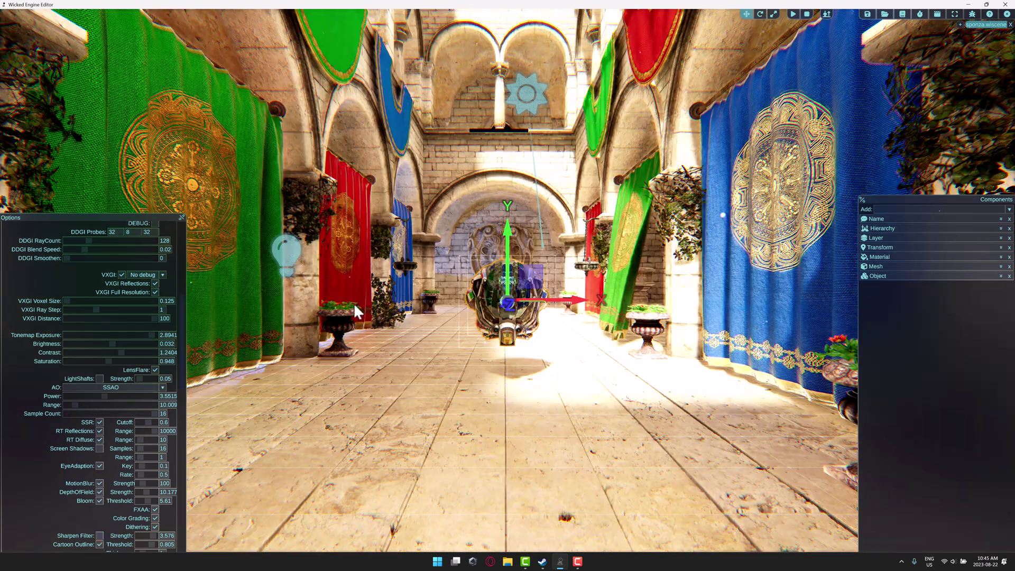
- Focus the camera on the helmet, turn toward the blue curtain, then create a new empty scene
{"action": "left_click", "coordinate": [510, 368]}
{"action": "key", "text": "f"}
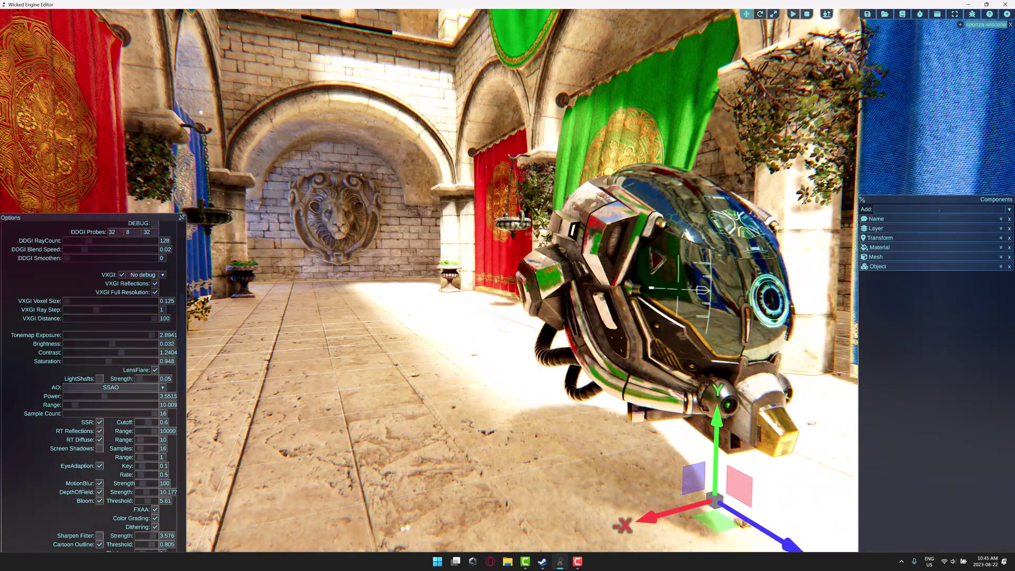
{"action": "right_click_drag", "start_coordinate": [518, 332], "coordinate": [518, 332]}
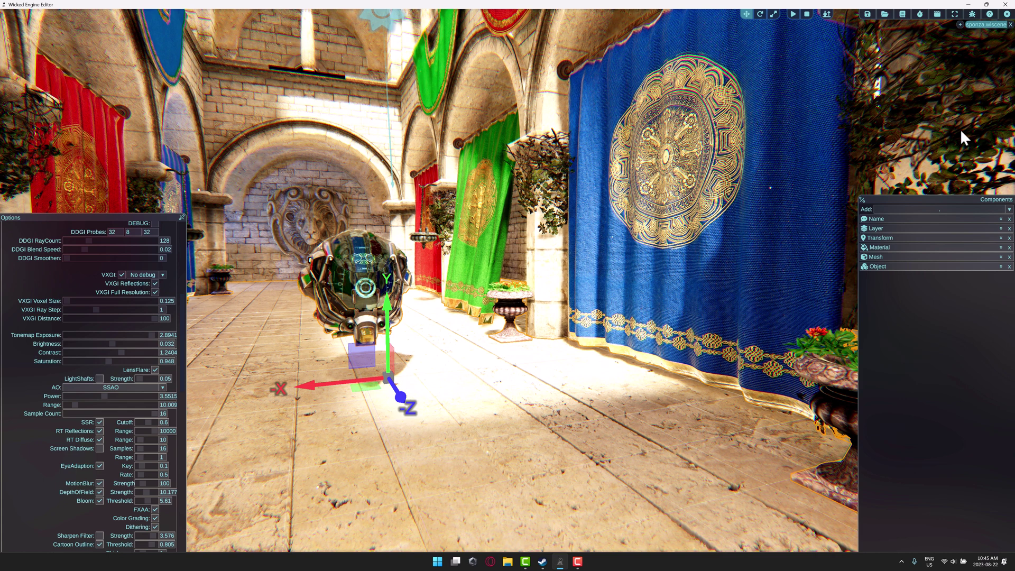
{"action": "left_click", "coordinate": [960, 24]}
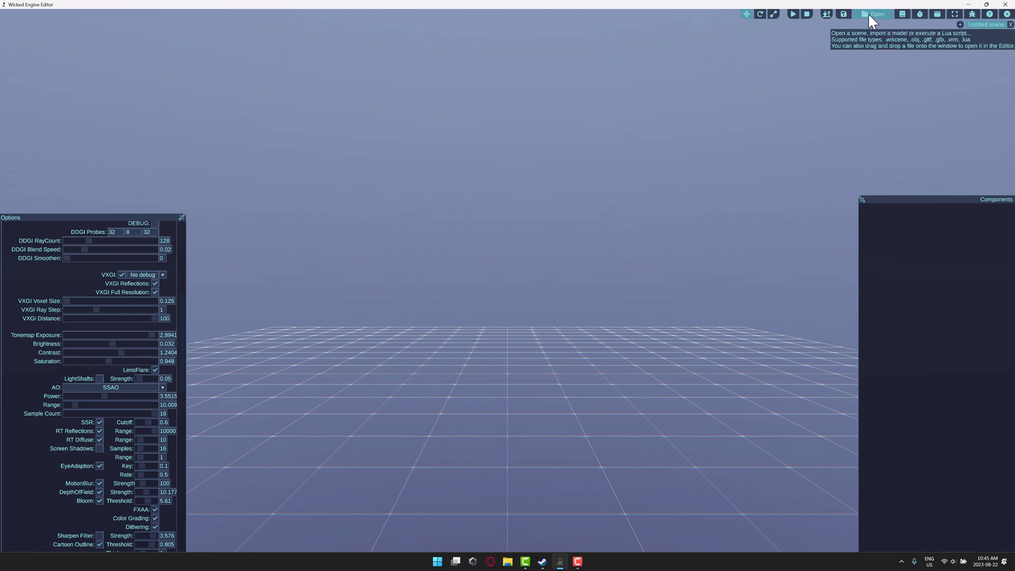
- Browse to Content/scripts/fighting_game and run fighting_game.lua
{"action": "left_click", "coordinate": [870, 14]}
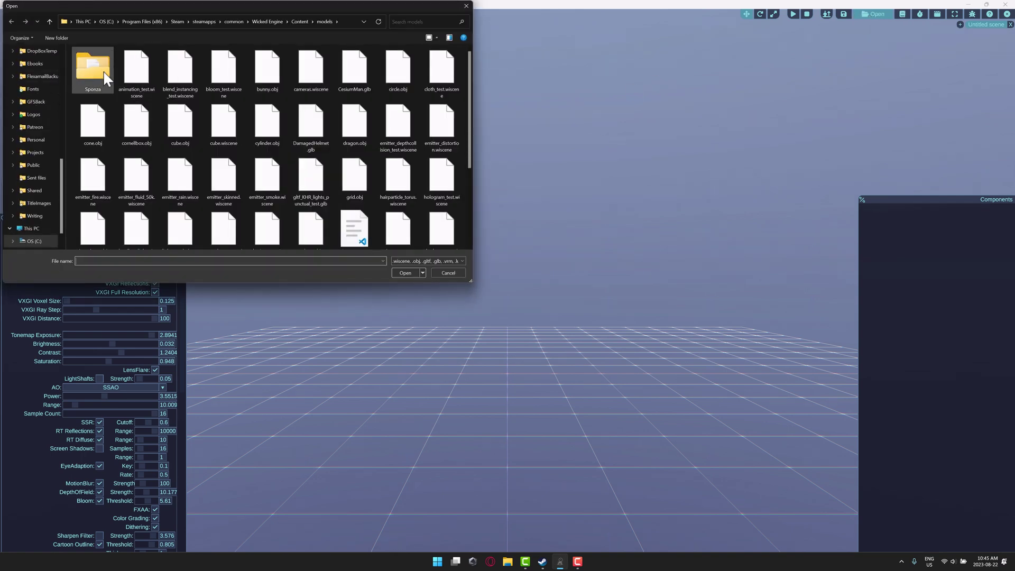
{"action": "left_click", "coordinate": [302, 21]}
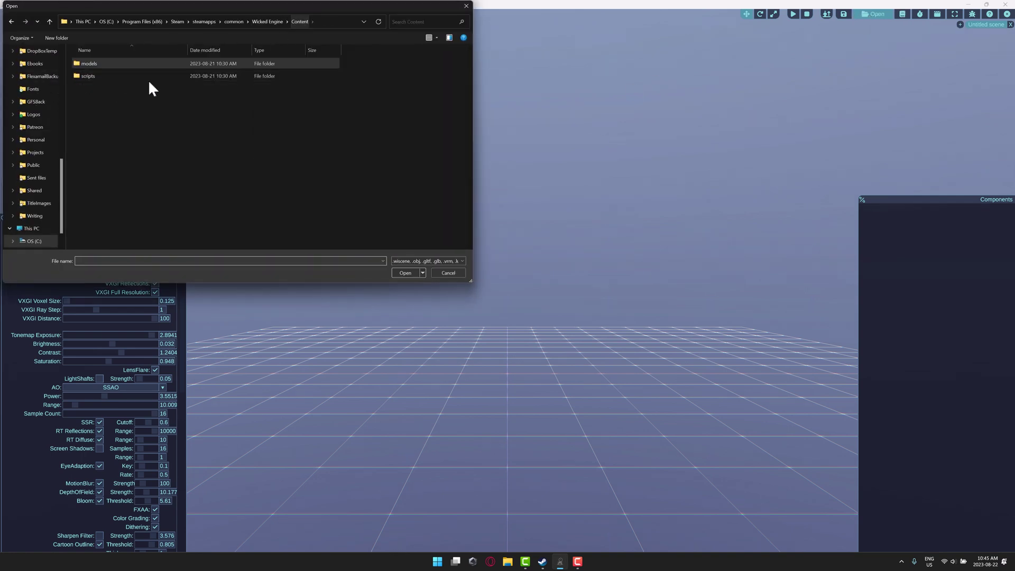
{"action": "double_click", "coordinate": [91, 74]}
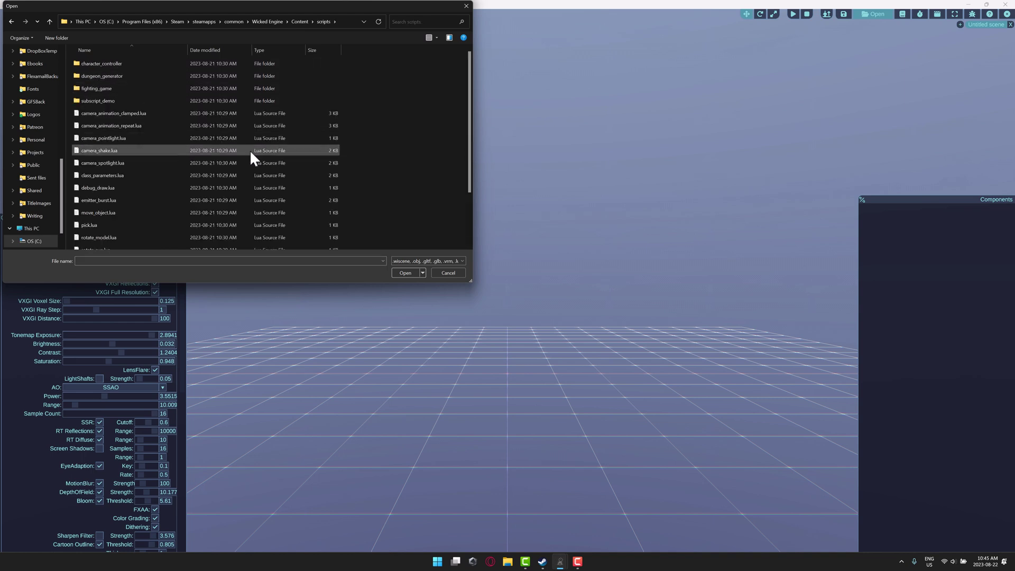
{"action": "scroll", "coordinate": [200, 150], "scroll_direction": "down", "scroll_amount": 2}
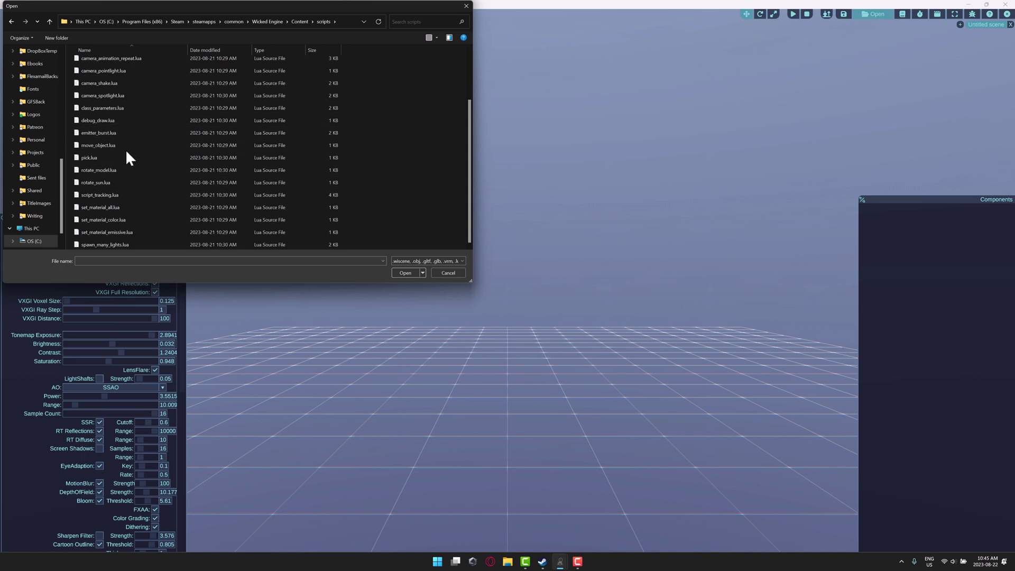
{"action": "scroll", "coordinate": [126, 156], "scroll_direction": "up", "scroll_amount": 2}
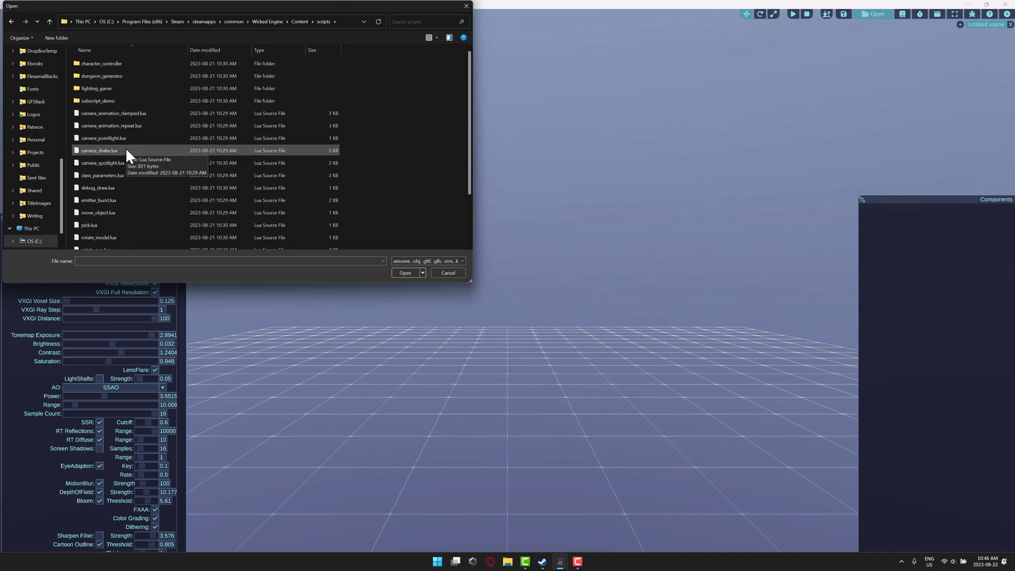
{"action": "double_click", "coordinate": [90, 90]}
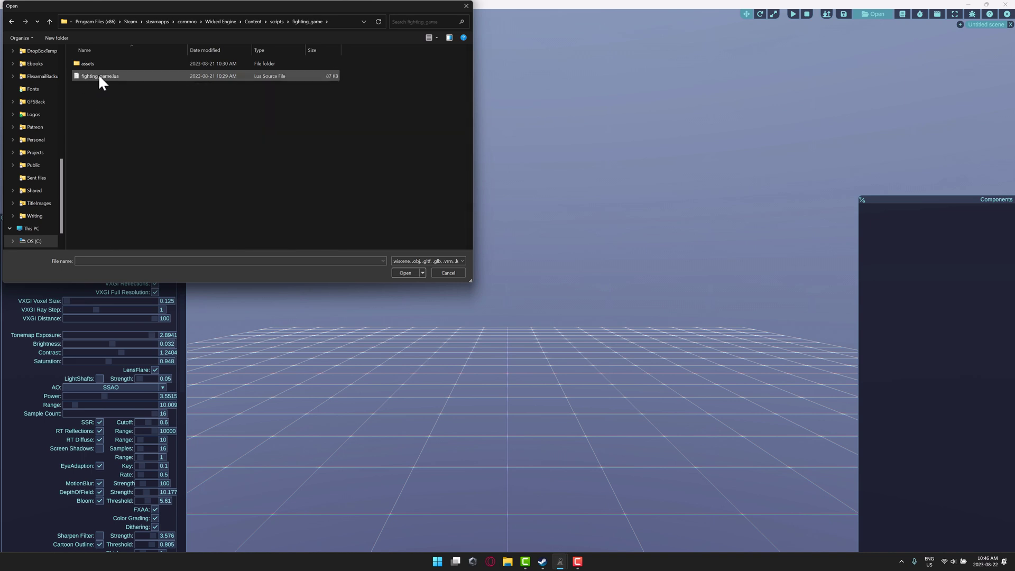
{"action": "double_click", "coordinate": [99, 77]}
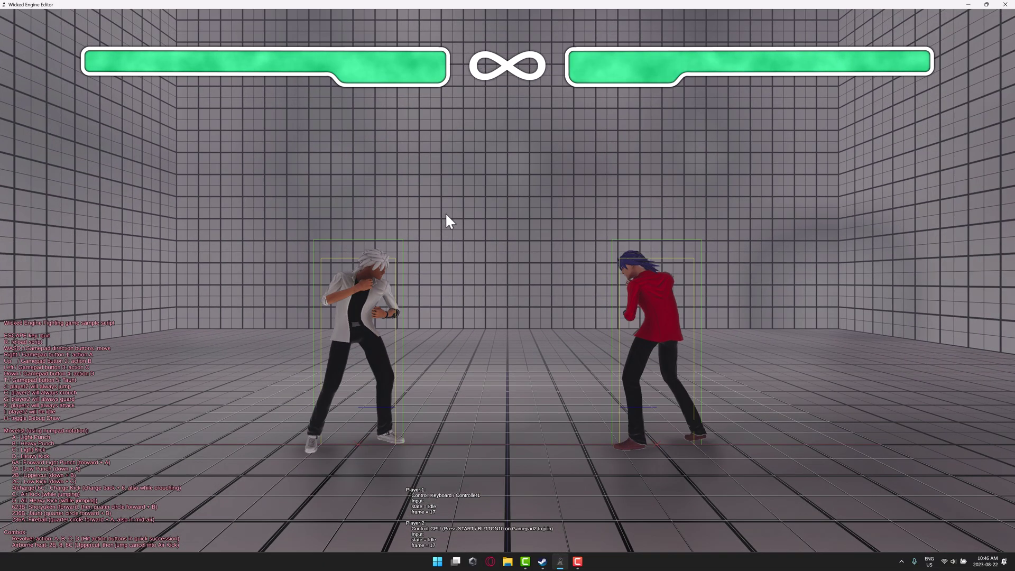
- Have Player 1 throw punches and chain an attack combo with the arrow keys
{"action": "key", "text": "Right"}
{"action": "key", "text": "Right"}
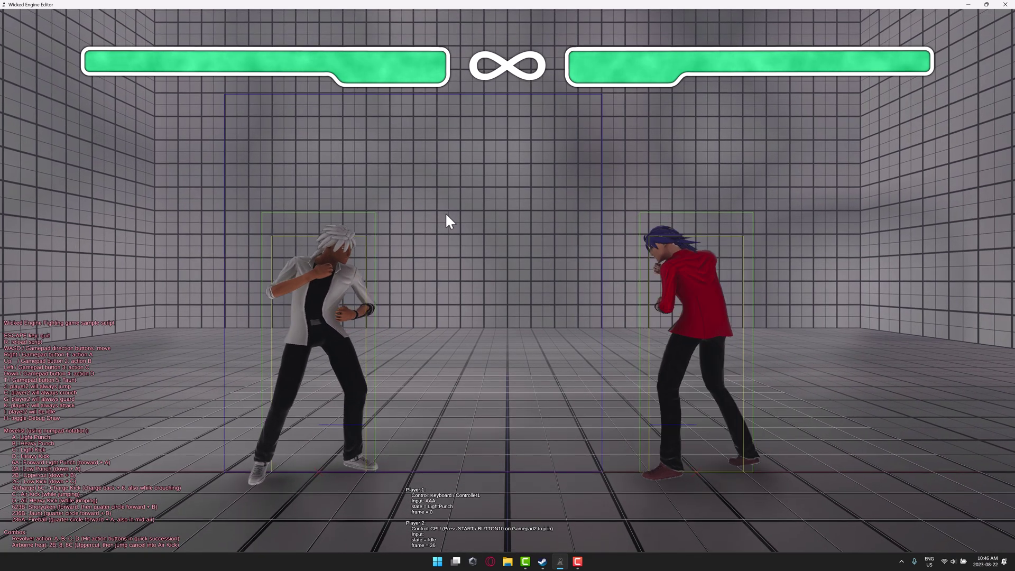
{"action": "key", "text": "Right"}
{"action": "key", "text": "Right"}
{"action": "key", "text": "Right"}
{"action": "key", "text": "Right"}
{"action": "key", "text": "Up"}
{"action": "key", "text": "Left"}
{"action": "key", "text": "Down"}
{"action": "key", "text": "Right"}
{"action": "key", "text": "Down"}
{"action": "key", "text": "Right"}
{"action": "key", "text": "Right"}
{"action": "key", "text": "Right"}
{"action": "key", "text": "Right"}
{"action": "key", "text": "Right"}
{"action": "key", "text": "Right"}
{"action": "key", "text": "Right"}
{"action": "key", "text": "Right"}
{"action": "key", "text": "Right"}
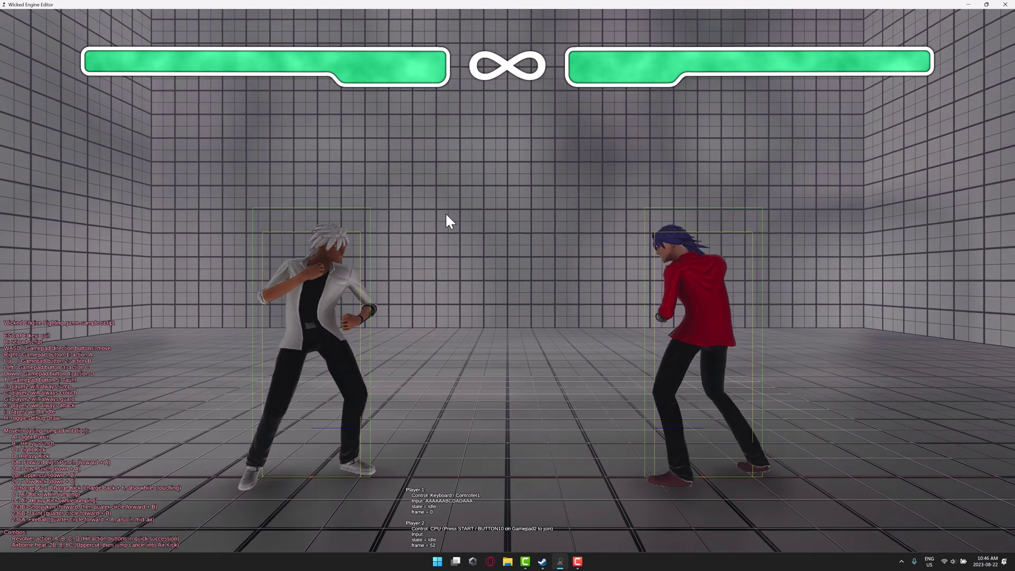
{"action": "key", "text": "Down"}
{"action": "key", "text": "Right"}
- Walk and jump Player 1 back, punch again, strike a taunt, then quit the demo
{"action": "key", "text": "d"}
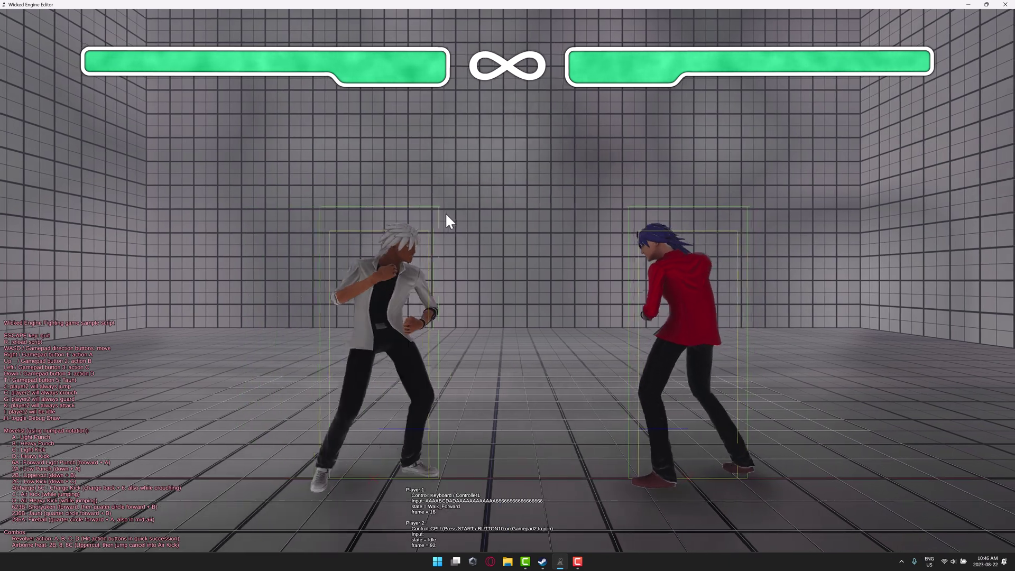
{"action": "key", "text": "a"}
{"action": "key", "text": "a"}
{"action": "key", "text": "w"}
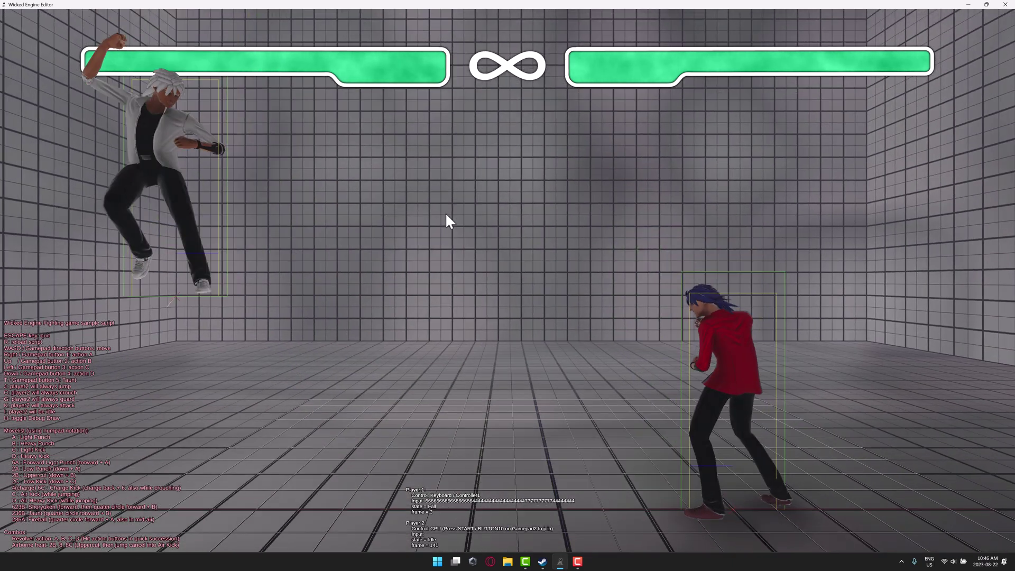
{"action": "key", "text": "s"}
{"action": "key", "text": "d"}
{"action": "key", "text": "d"}
{"action": "key", "text": "Right"}
{"action": "key", "text": "Right"}
{"action": "key", "text": "Right"}
{"action": "key", "text": "Right"}
{"action": "key", "text": "Right"}
{"action": "key", "text": "Right"}
{"action": "key", "text": "Right"}
{"action": "key", "text": "Right"}
{"action": "key", "text": "Right"}
{"action": "key", "text": "Right"}
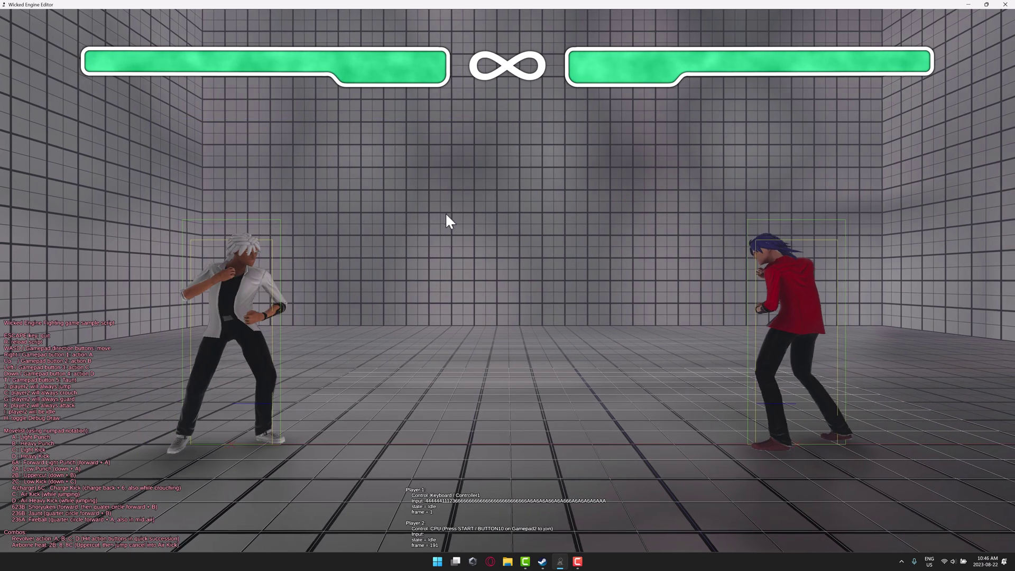
{"action": "key", "text": "t"}
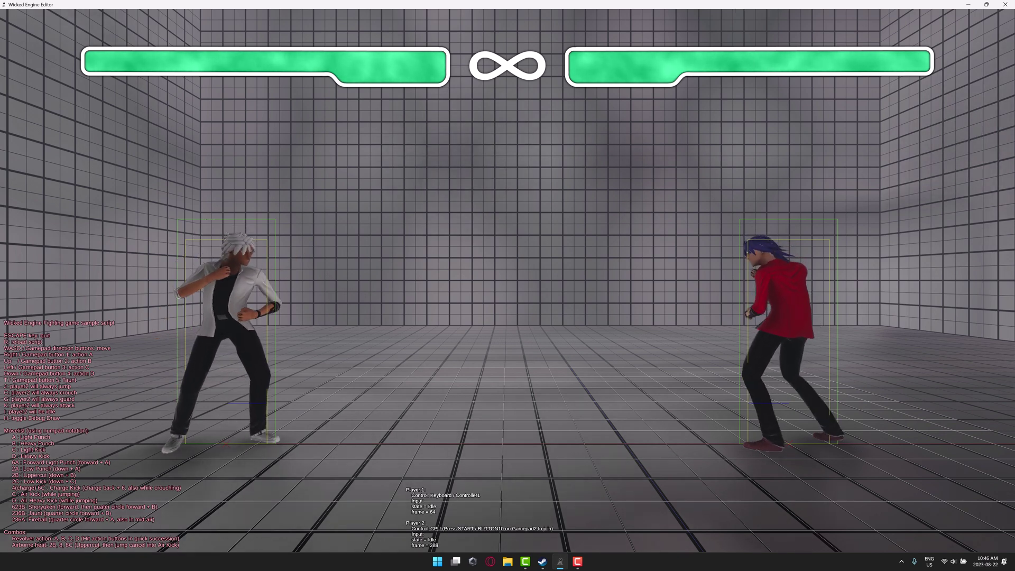
{"action": "key", "text": "Escape"}
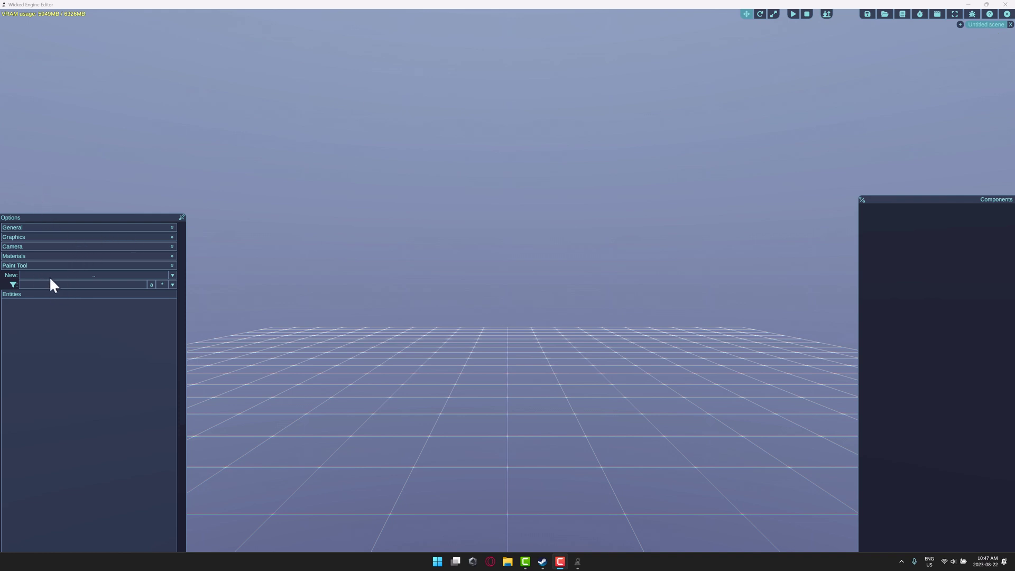
- Add a Terrain entity from the New dropdown and look around up toward the sky
{"action": "left_click", "coordinate": [172, 275]}
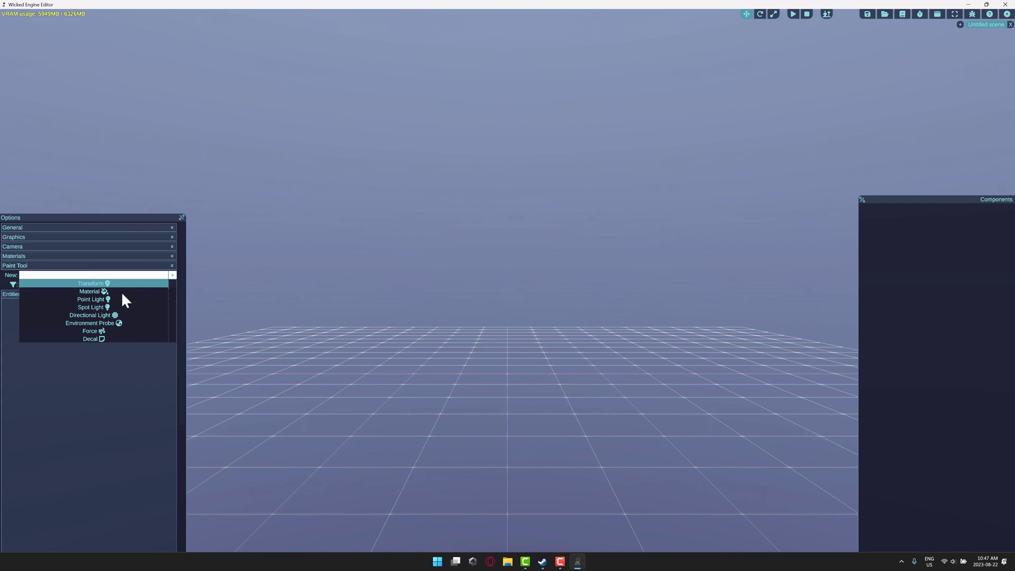
{"action": "scroll", "coordinate": [121, 314], "scroll_direction": "down", "scroll_amount": 4}
{"action": "scroll", "coordinate": [120, 312], "scroll_direction": "down", "scroll_amount": 5}
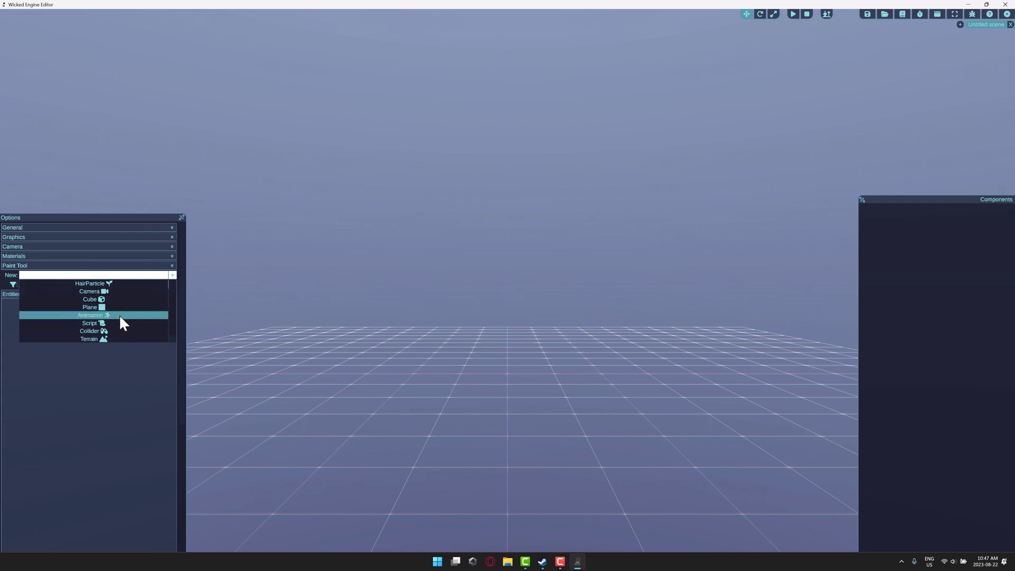
{"action": "left_click", "coordinate": [97, 339]}
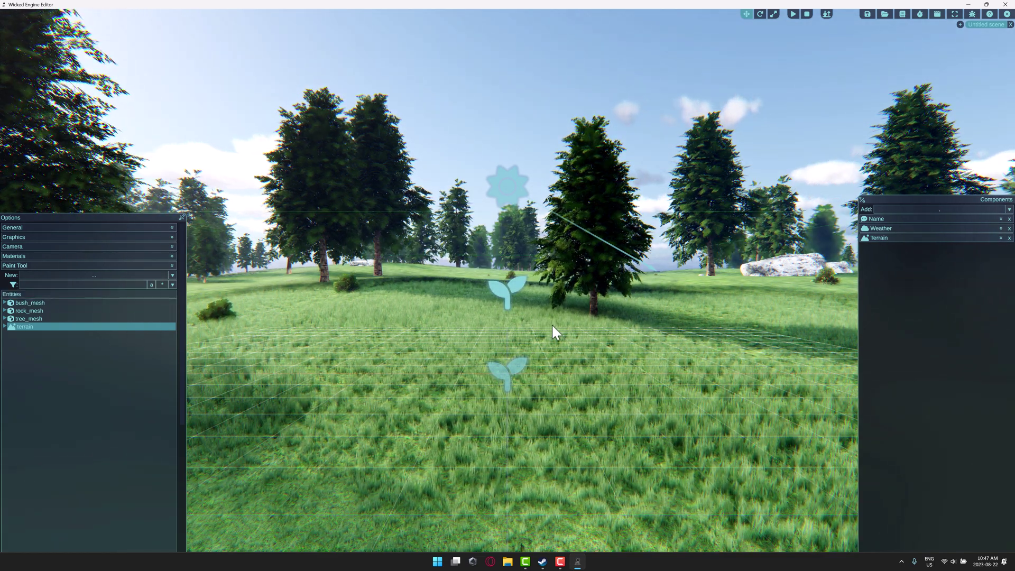
{"action": "right_click_drag", "start_coordinate": [528, 318], "coordinate": [584, 238]}
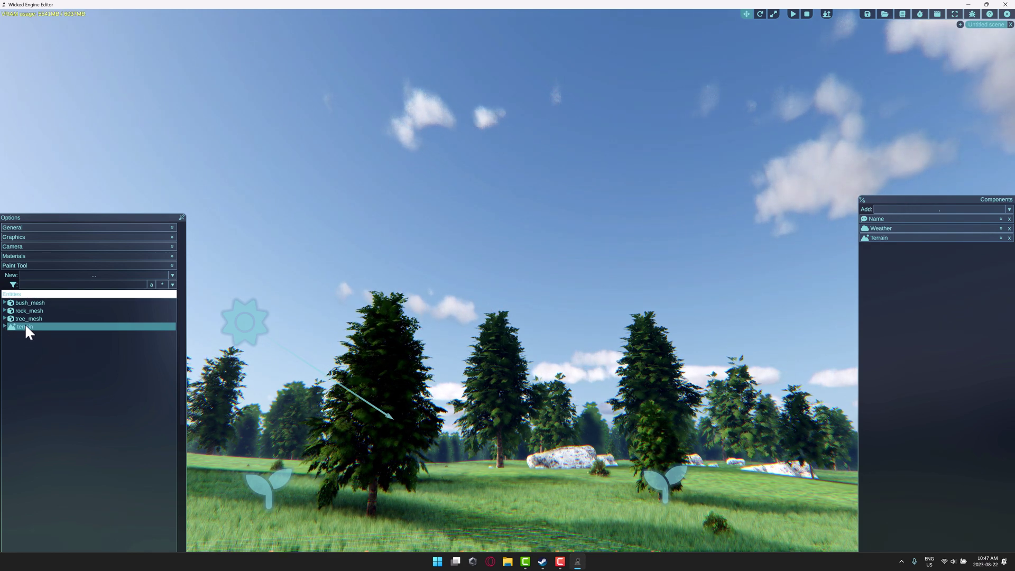
- Expand the terrain and Weather settings, press Load Sky, and review the cloud and ocean options
{"action": "left_click", "coordinate": [1001, 238]}
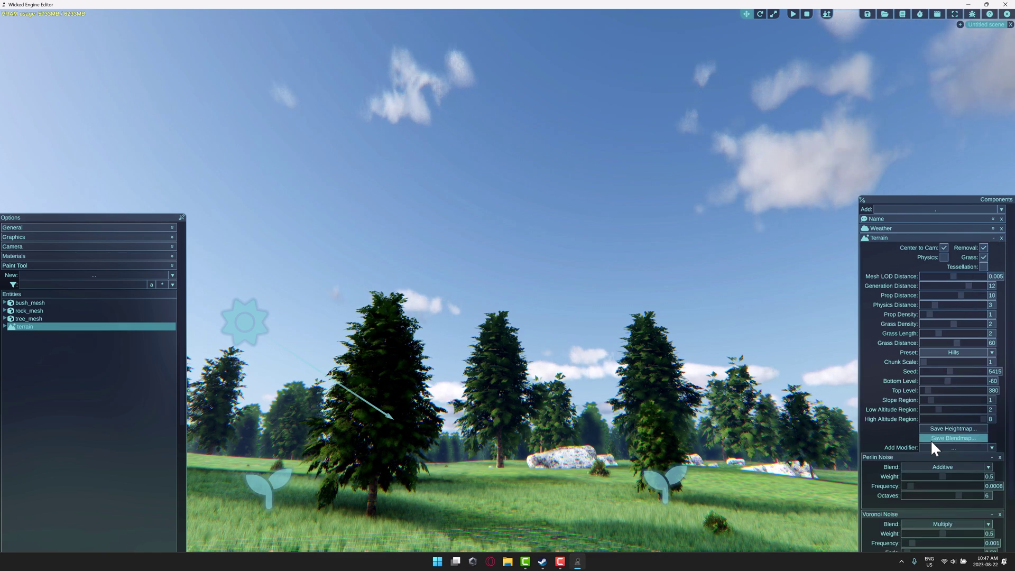
{"action": "scroll", "coordinate": [929, 397], "scroll_direction": "down", "scroll_amount": 4}
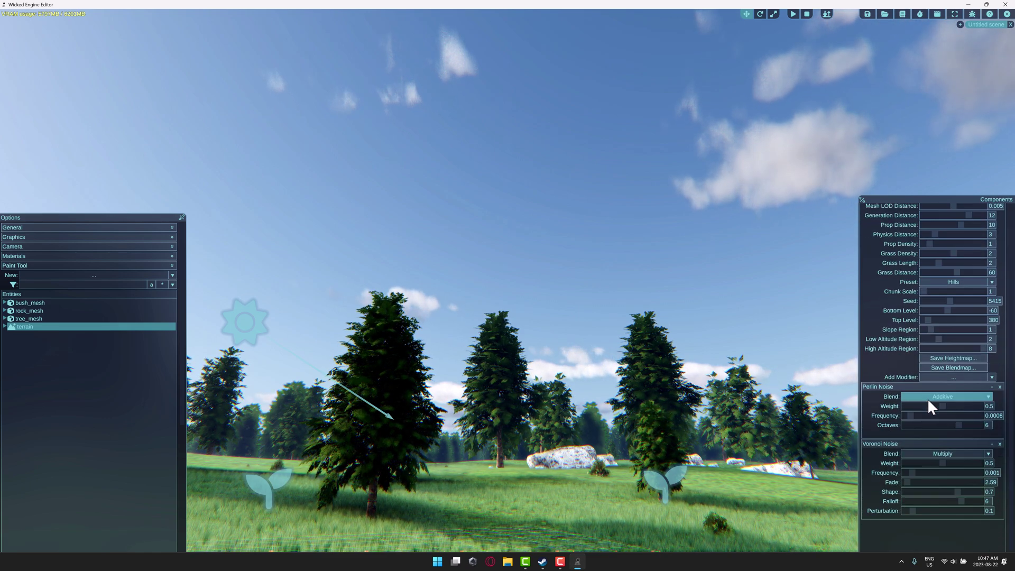
{"action": "scroll", "coordinate": [920, 401], "scroll_direction": "up", "scroll_amount": 4}
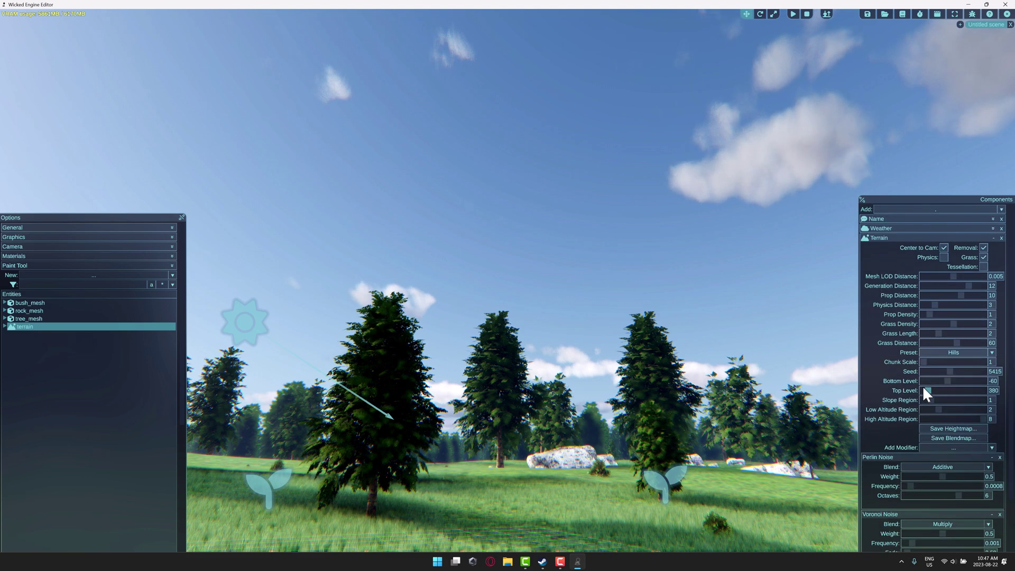
{"action": "left_click", "coordinate": [992, 228]}
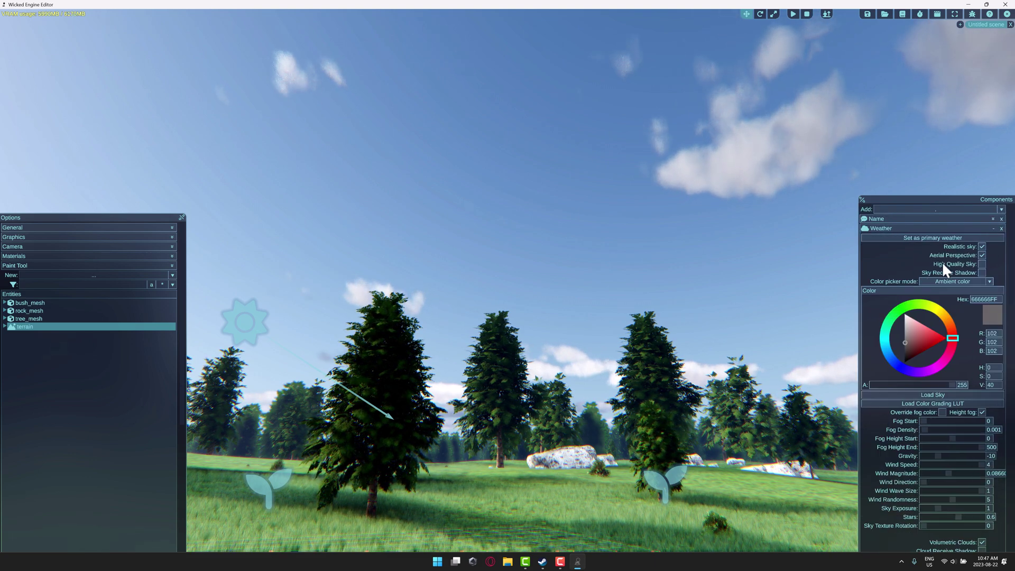
{"action": "left_click", "coordinate": [933, 394]}
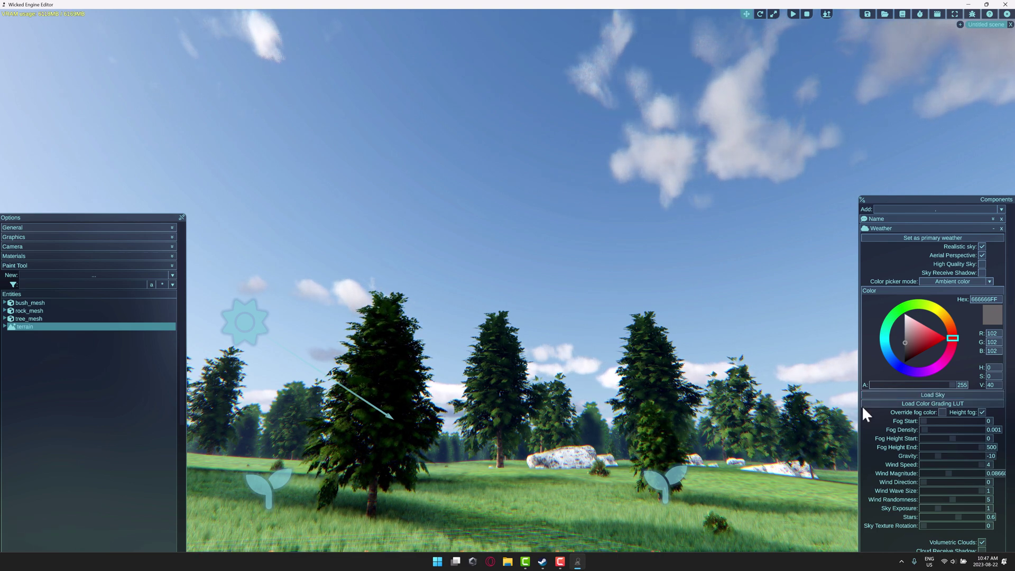
{"action": "scroll", "coordinate": [893, 447], "scroll_direction": "down", "scroll_amount": 5}
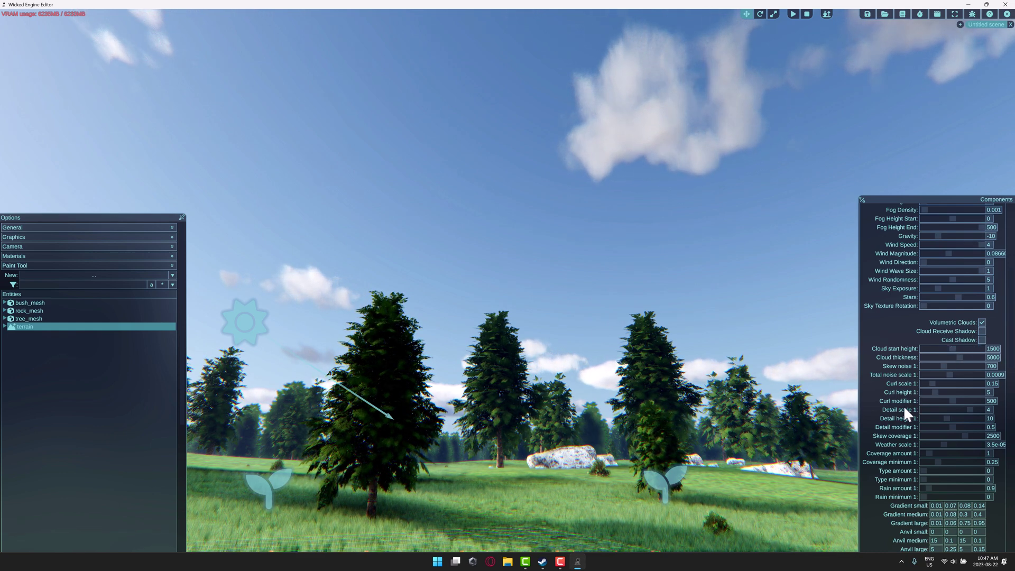
{"action": "scroll", "coordinate": [903, 405], "scroll_direction": "down", "scroll_amount": 2}
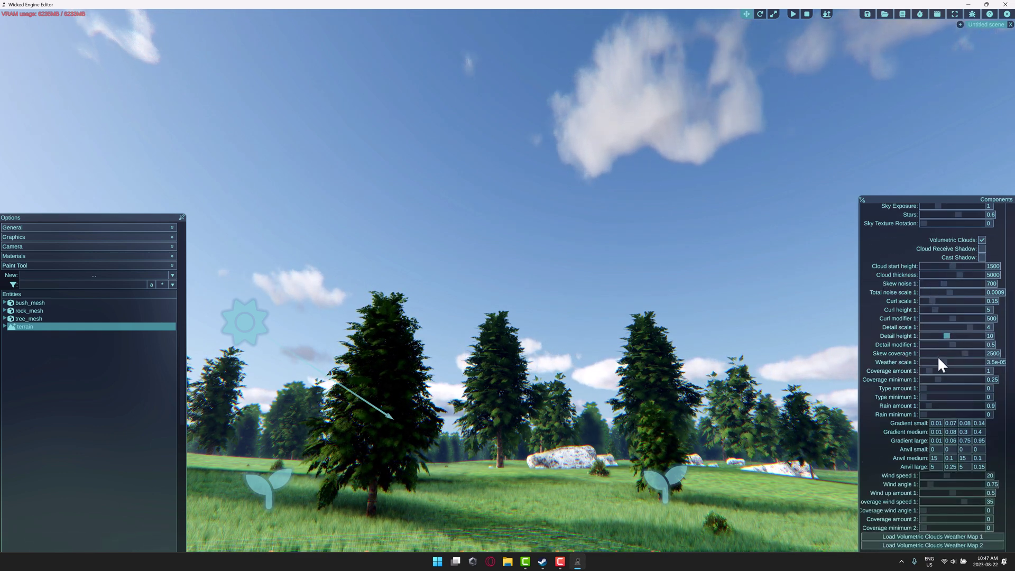
{"action": "scroll", "coordinate": [938, 373], "scroll_direction": "down", "scroll_amount": 3}
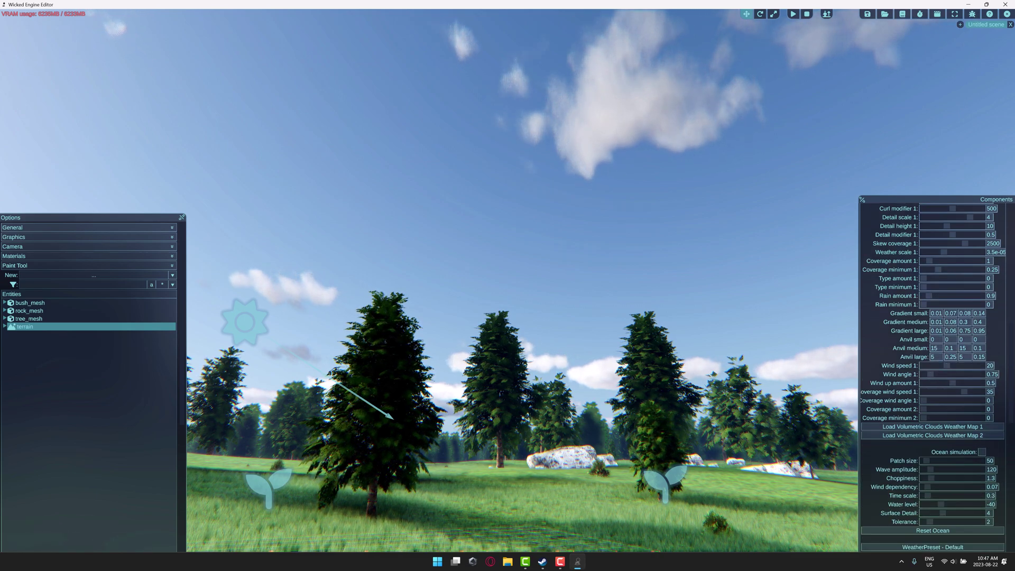
- Fly the camera down over the terrain and select its chunk_0_0 piece
{"action": "key", "text": "w"}
{"action": "key", "text": "w"}
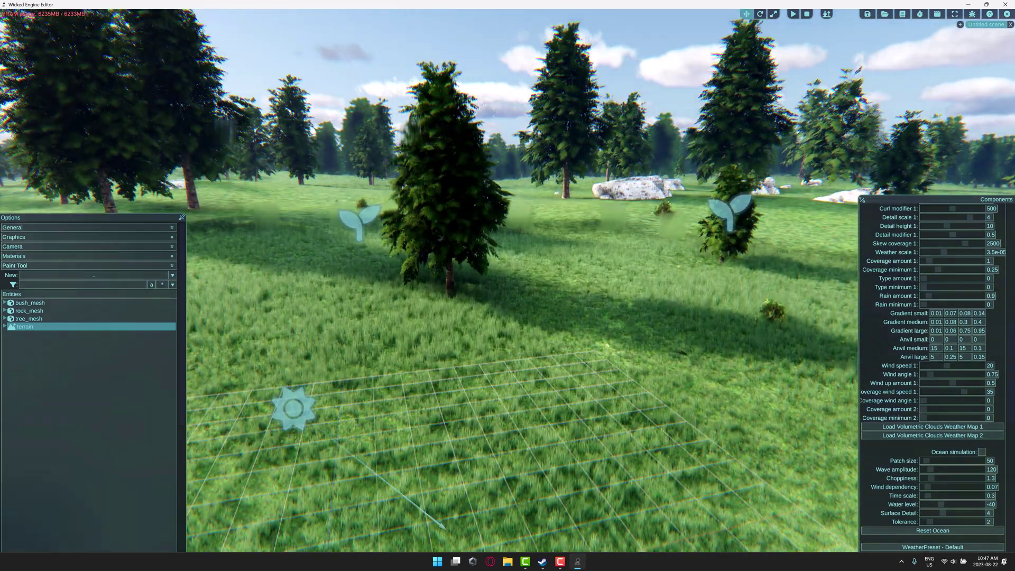
{"action": "key", "text": "w"}
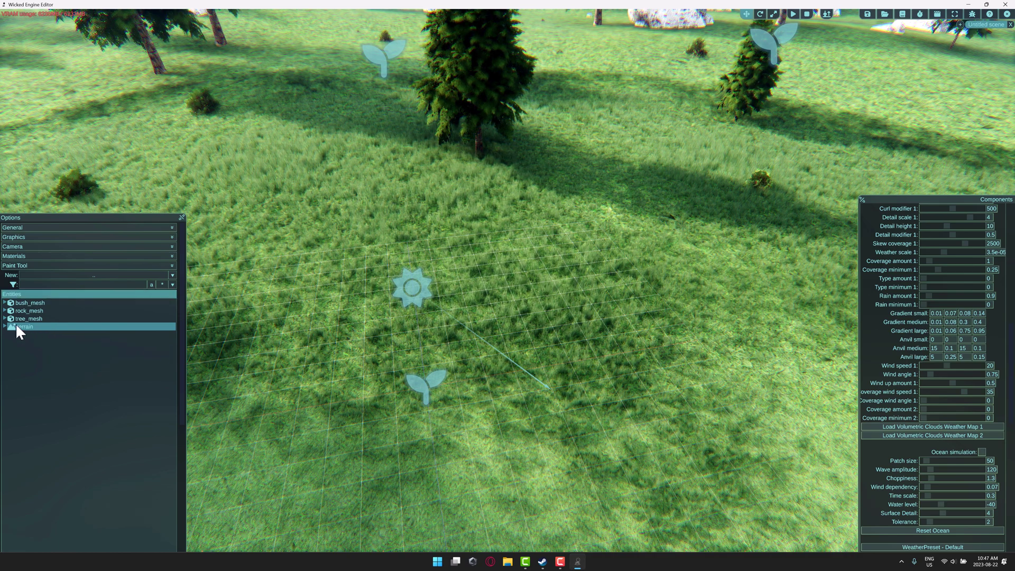
{"action": "left_click", "coordinate": [470, 344]}
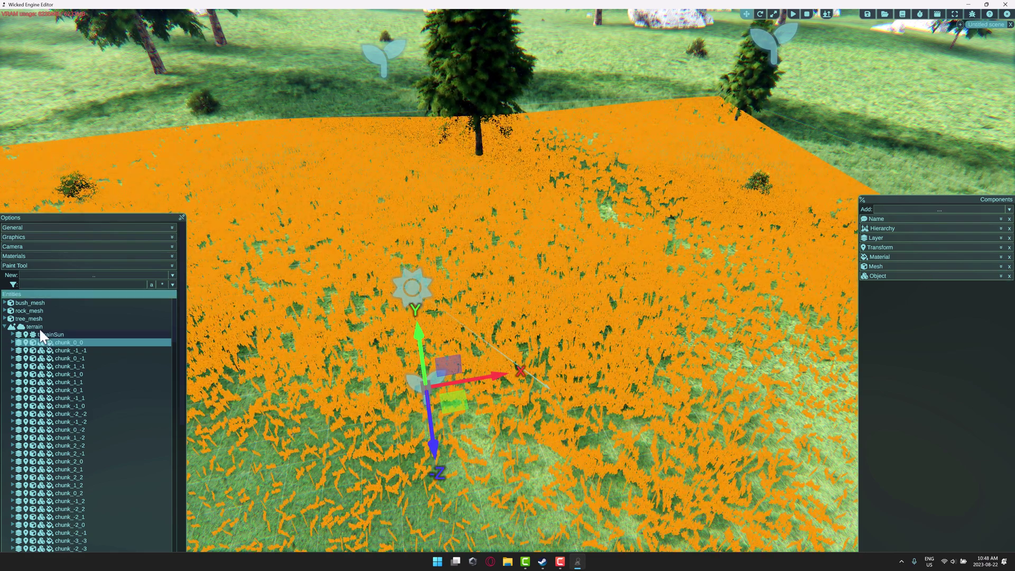
- Select the terrain entity and set Grass Density to 1.056 and Grass Length to 3.472
{"action": "left_click", "coordinate": [40, 328]}
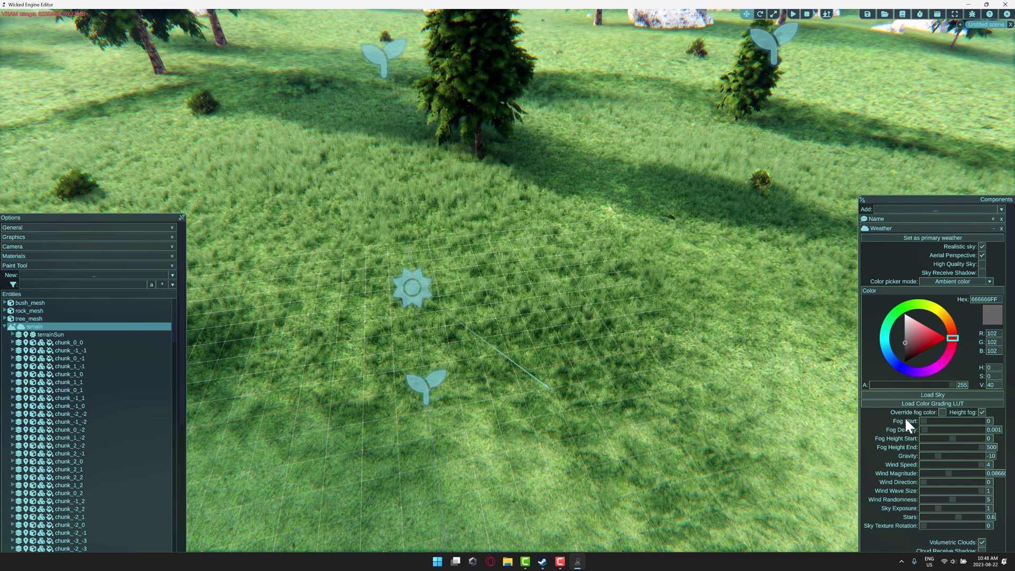
{"action": "scroll", "coordinate": [906, 422], "scroll_direction": "down", "scroll_amount": 3}
{"action": "scroll", "coordinate": [905, 416], "scroll_direction": "down", "scroll_amount": 12}
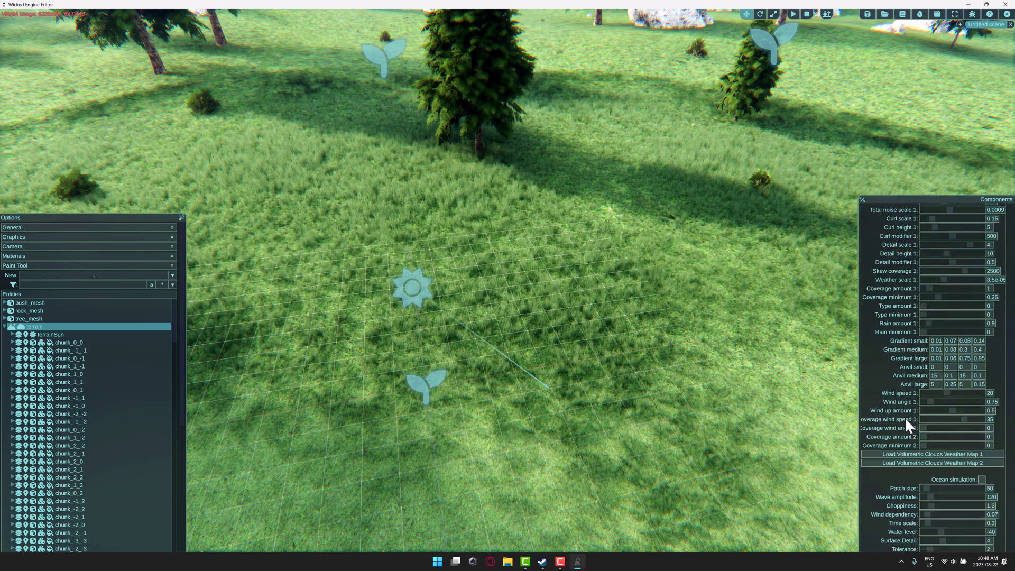
{"action": "scroll", "coordinate": [905, 417], "scroll_direction": "down", "scroll_amount": 7}
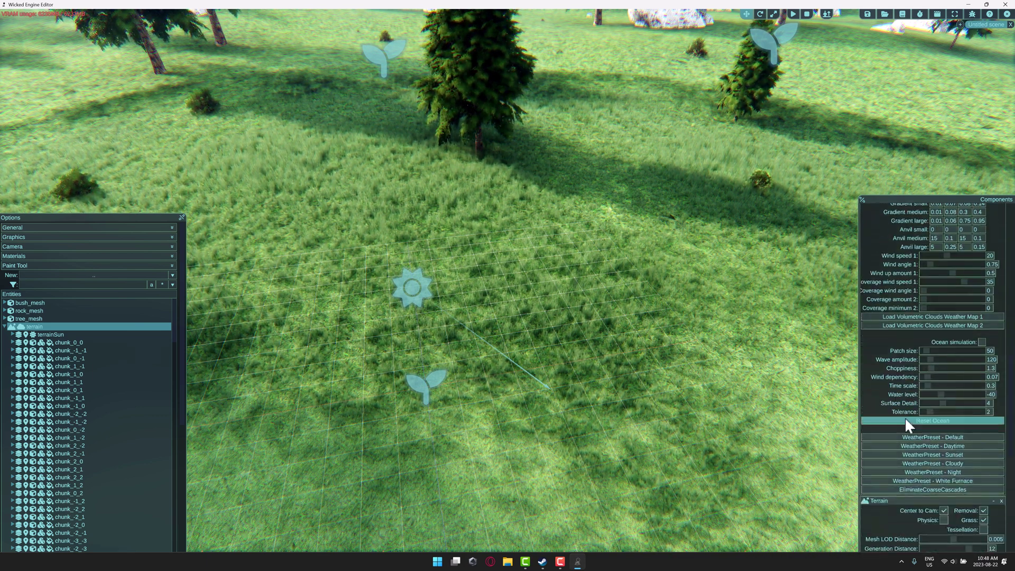
{"action": "scroll", "coordinate": [948, 382], "scroll_direction": "down", "scroll_amount": 8}
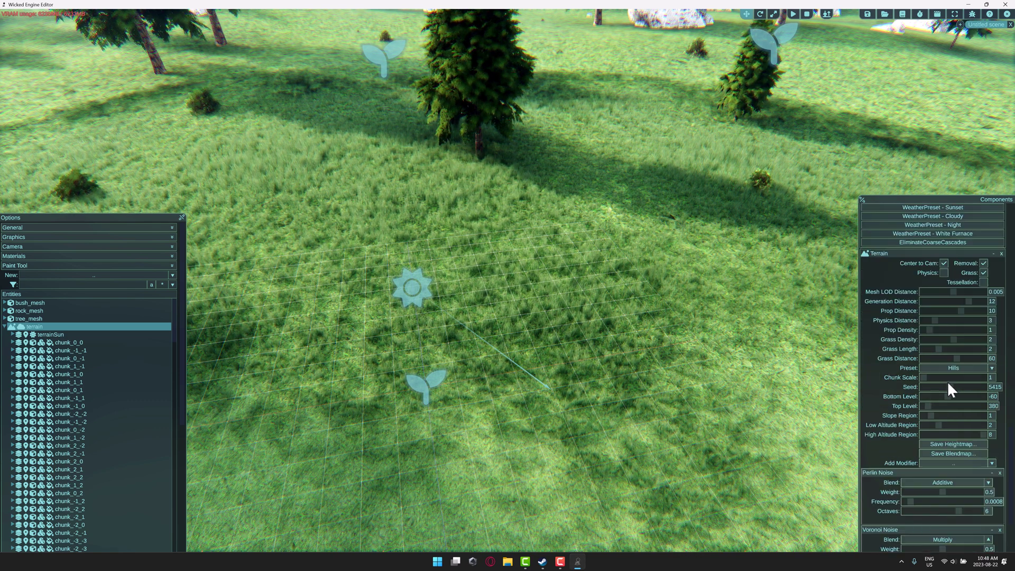
{"action": "scroll", "coordinate": [947, 382], "scroll_direction": "down", "scroll_amount": 1}
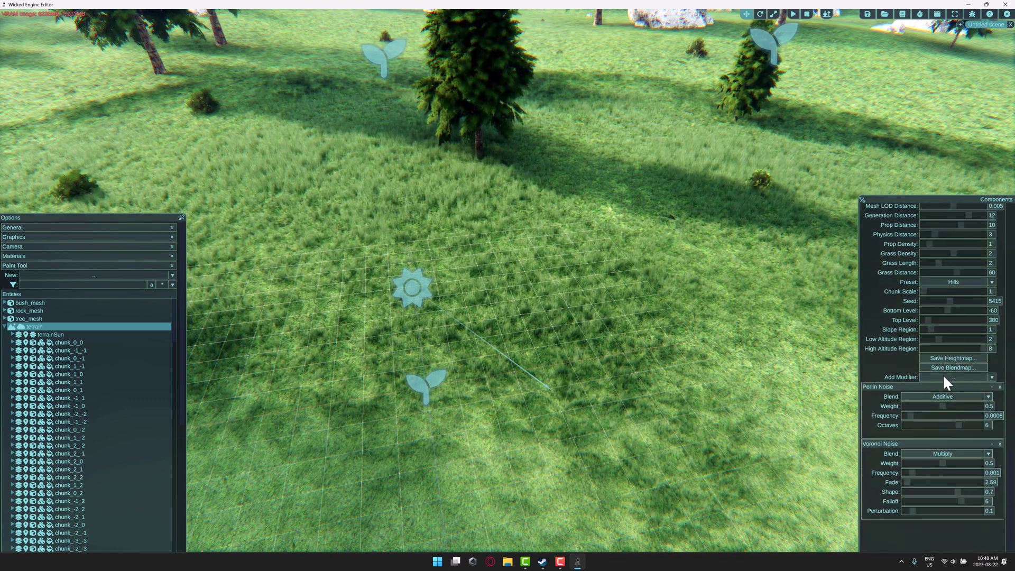
{"action": "scroll", "coordinate": [919, 344], "scroll_direction": "up", "scroll_amount": 1}
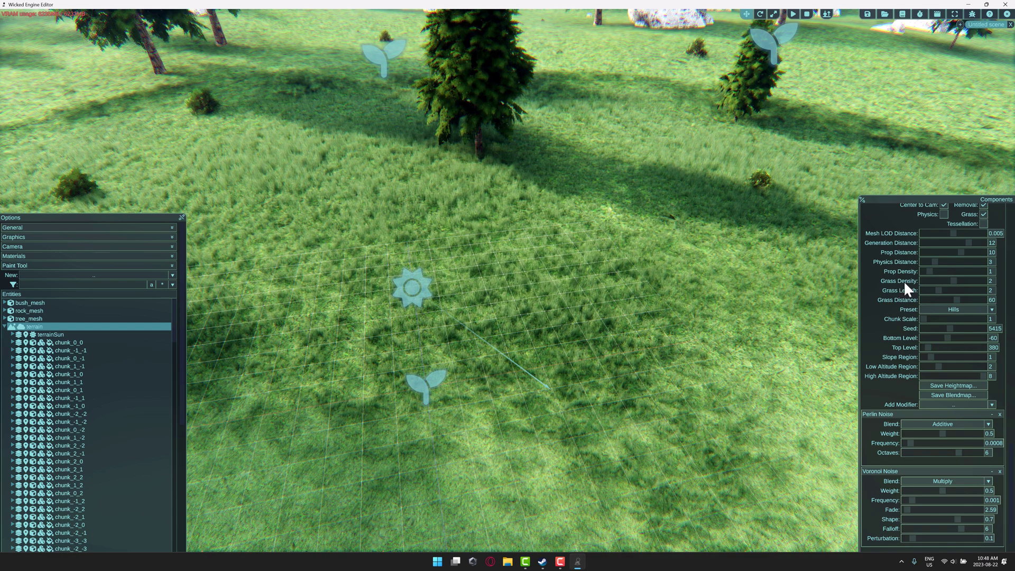
{"action": "mouse_move", "coordinate": [954, 280]}
{"action": "left_mouse_down"}
{"action": "mouse_move", "coordinate": [992, 281]}
{"action": "mouse_move", "coordinate": [929, 281]}
{"action": "mouse_move", "coordinate": [939, 282]}
{"action": "left_mouse_up"}
{"action": "mouse_move", "coordinate": [940, 290]}
{"action": "left_mouse_down"}
{"action": "mouse_move", "coordinate": [987, 286]}
{"action": "mouse_move", "coordinate": [929, 289]}
{"action": "mouse_move", "coordinate": [949, 289]}
{"action": "left_mouse_up"}
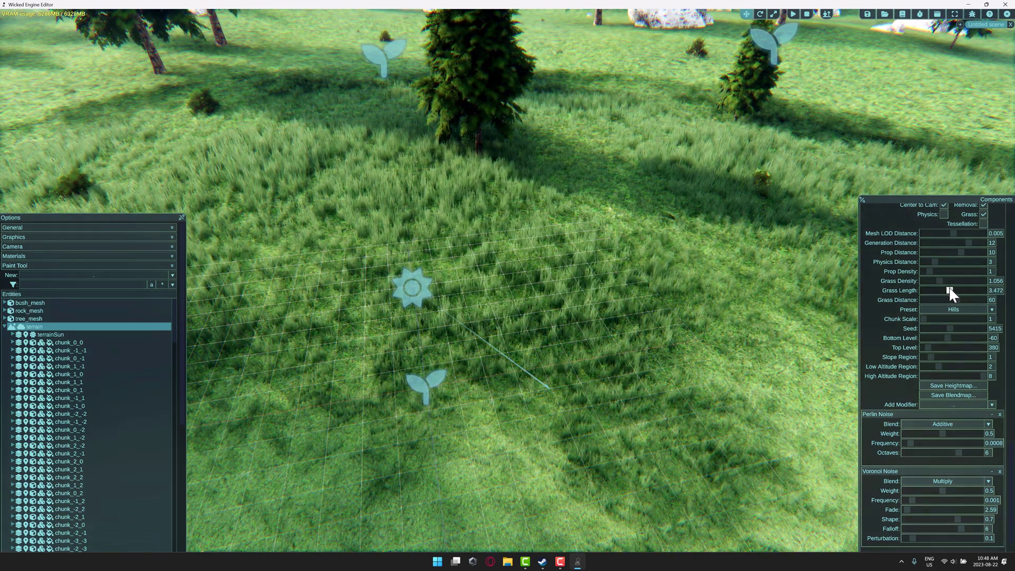
- Switch the Paint Tool to Sculpting - Add mode with brush radius 140 and power 0.71
{"action": "left_click", "coordinate": [170, 265]}
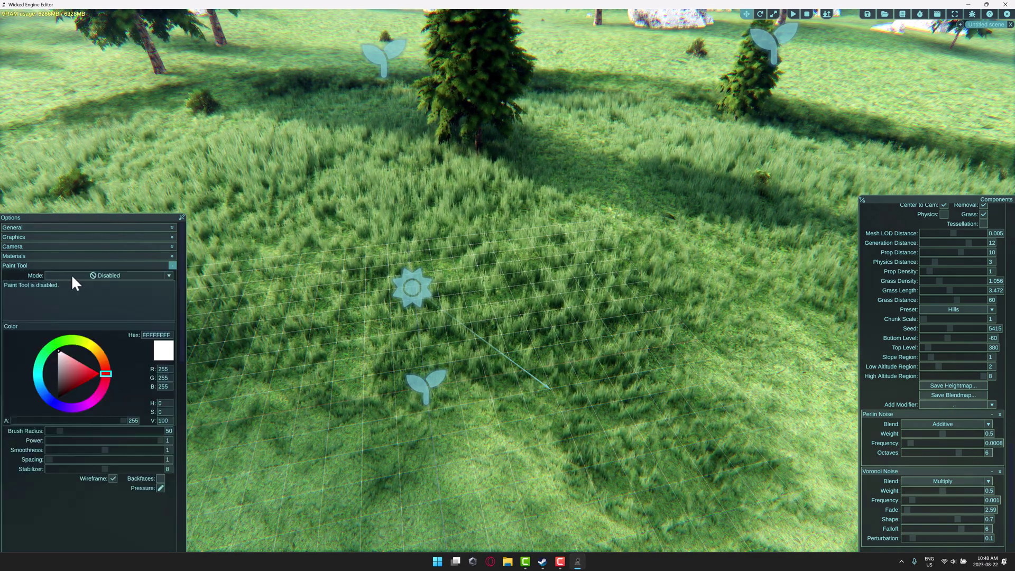
{"action": "left_click", "coordinate": [169, 275]}
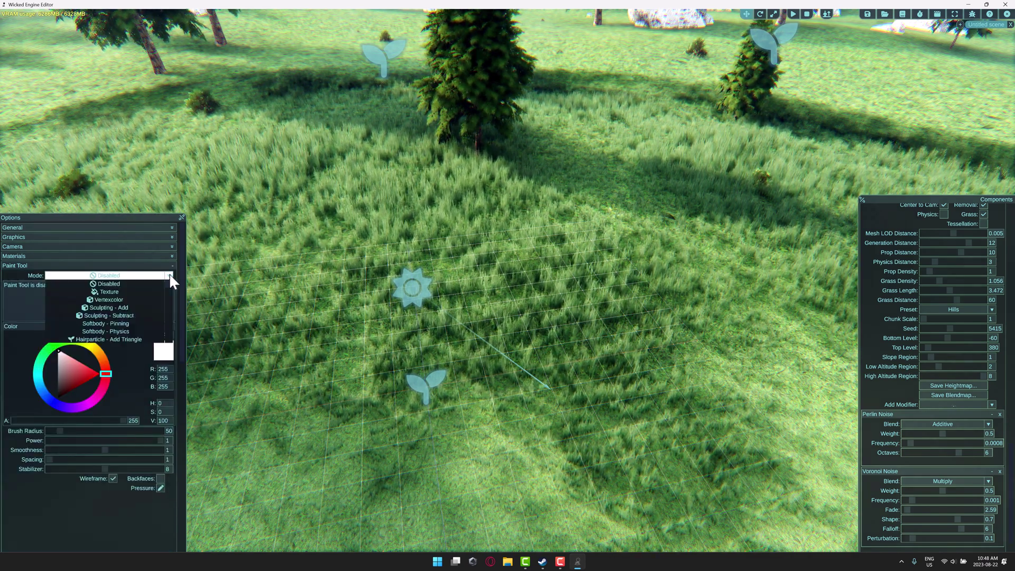
{"action": "left_click", "coordinate": [107, 308]}
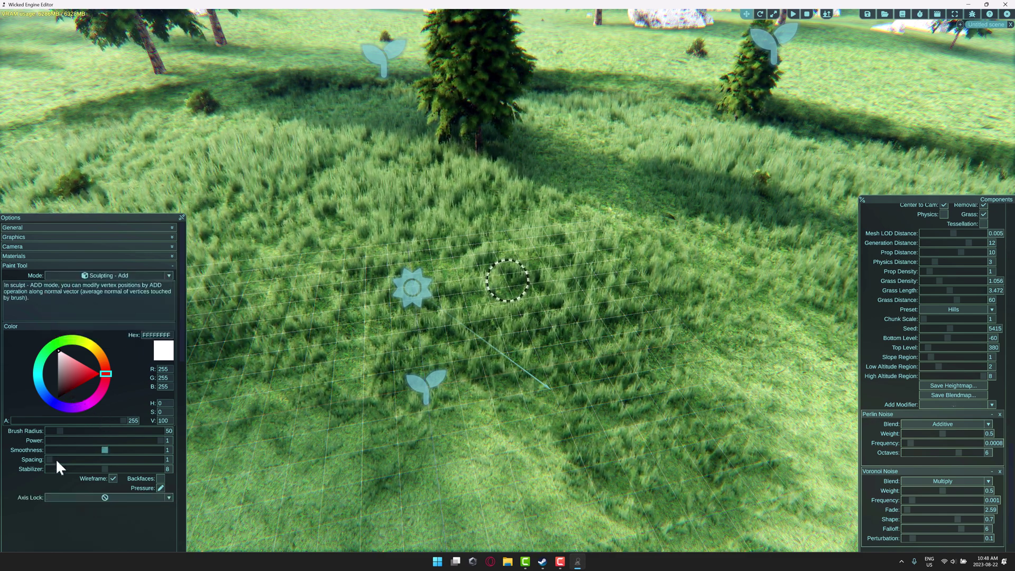
{"action": "left_click_drag", "start_coordinate": [73, 430], "coordinate": [81, 431]}
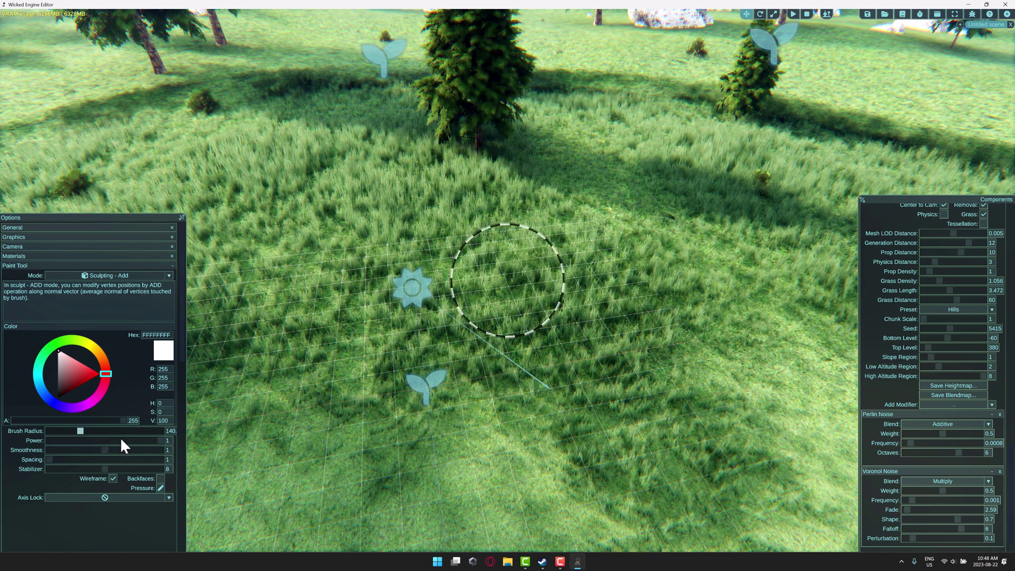
{"action": "left_click", "coordinate": [129, 440]}
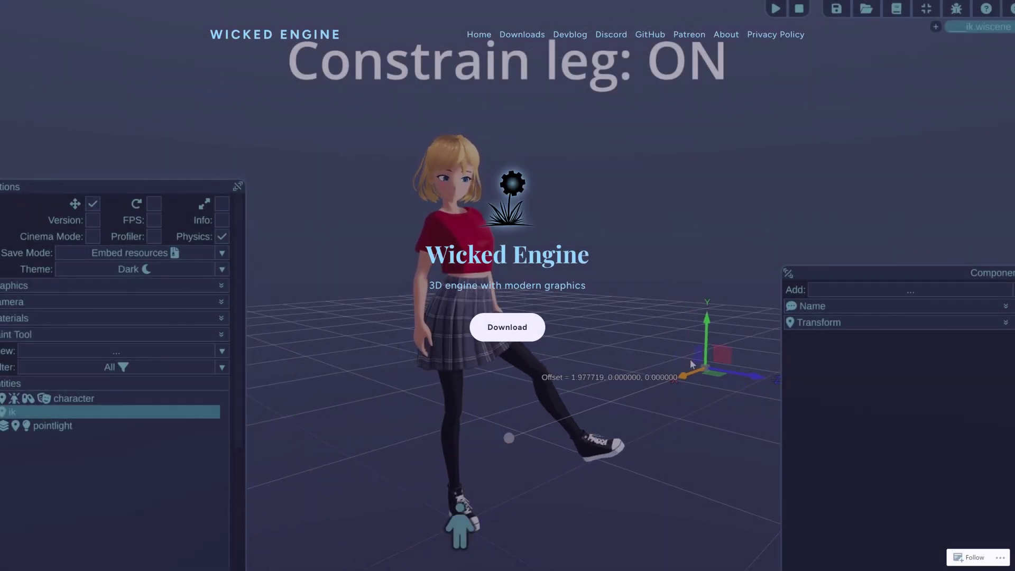
- Rotate one arm of the bear character's skeleton from scene.gltf down out of its T-pose
{"action": "left_click_drag", "start_coordinate": [626, 404], "coordinate": [396, 495]}
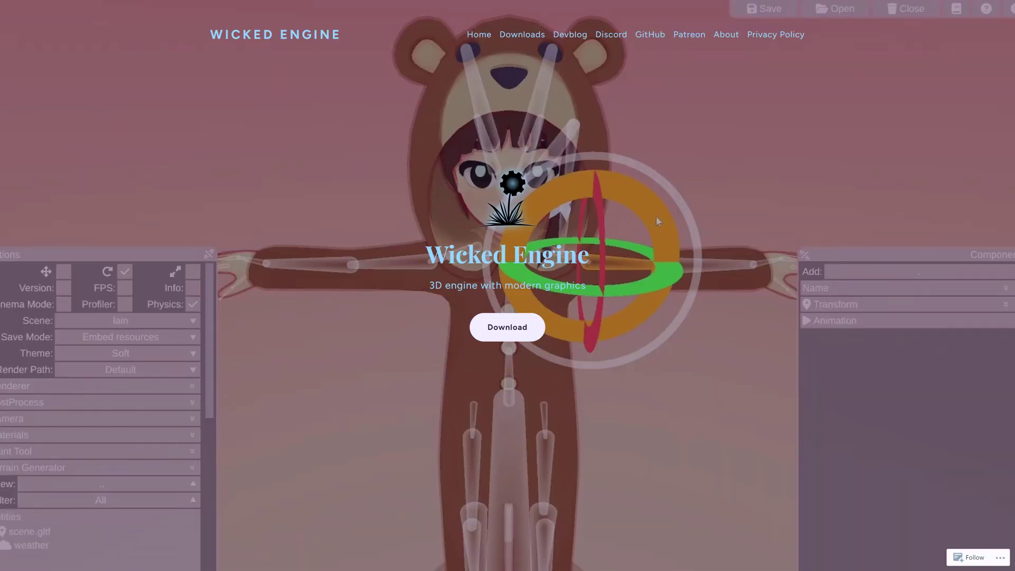
{"action": "left_click_drag", "start_coordinate": [685, 326], "coordinate": [671, 349]}
{"action": "left_click", "coordinate": [406, 262]}
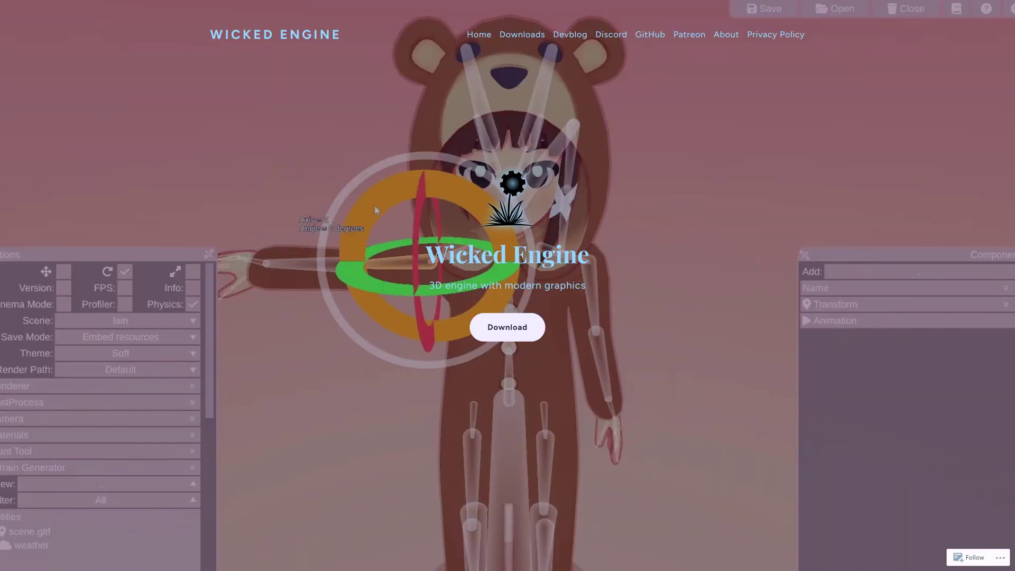
{"action": "left_click_drag", "start_coordinate": [361, 304], "coordinate": [370, 298]}
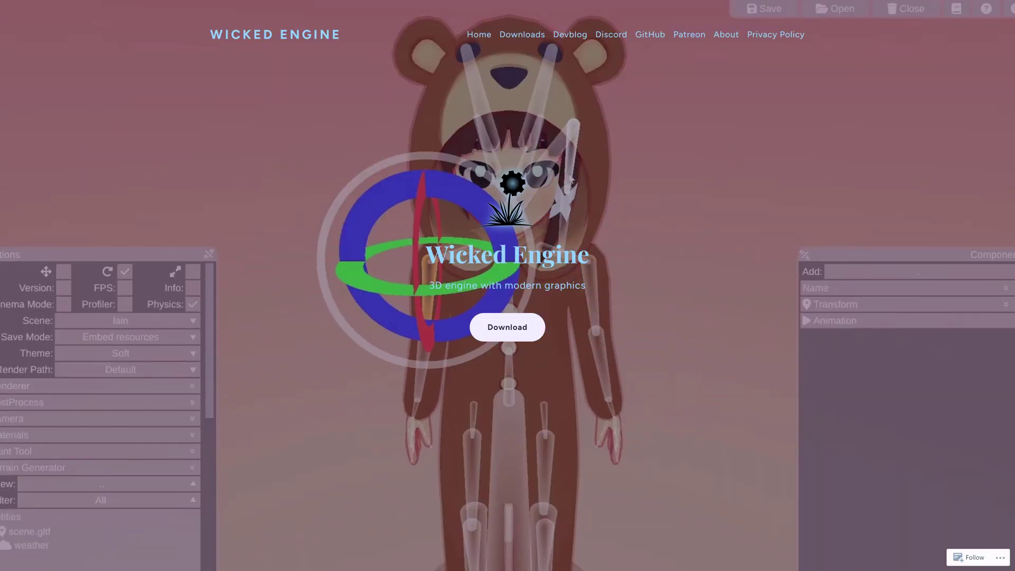